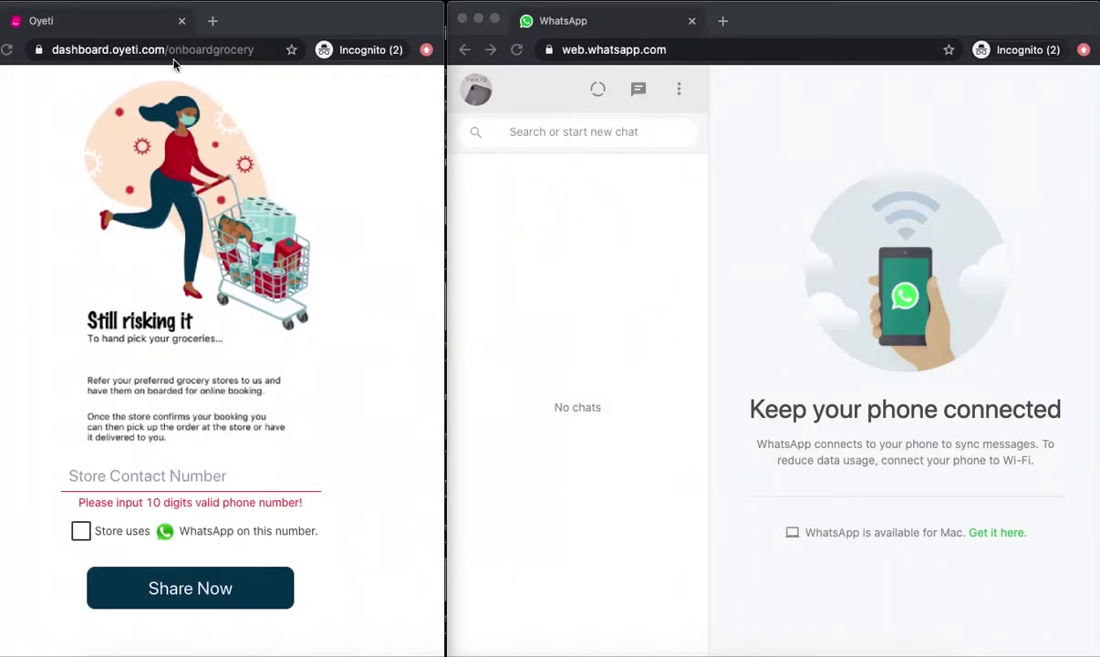
Step: Send the onboarding invite to the store's WhatsApp contact number, then open the Oyeti welcome chat
left_click(113, 487)
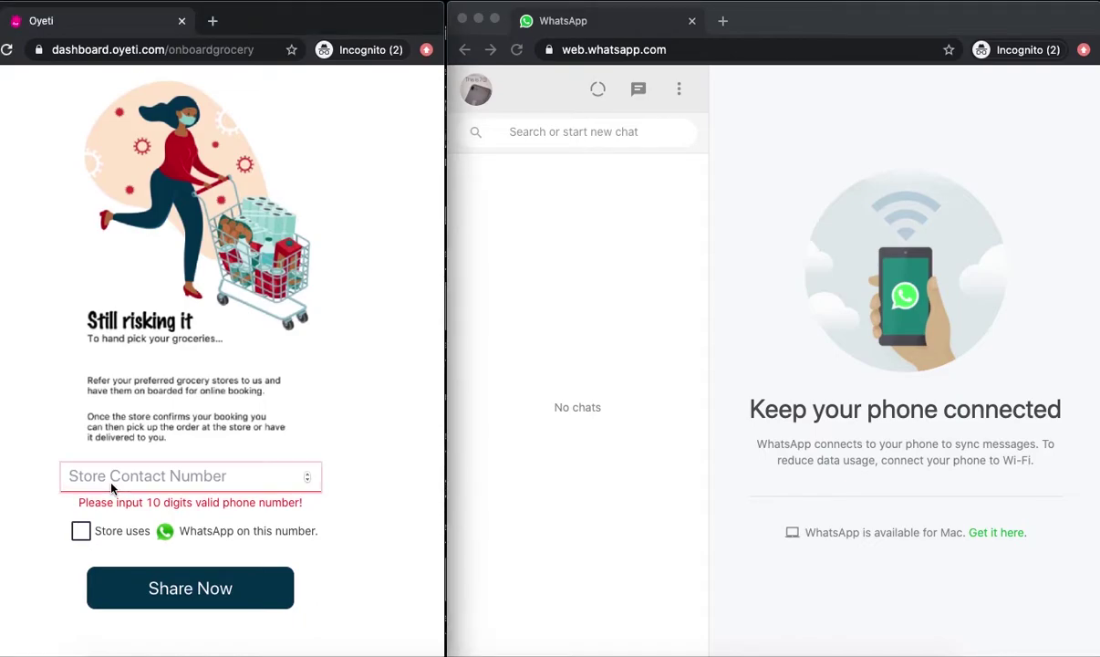
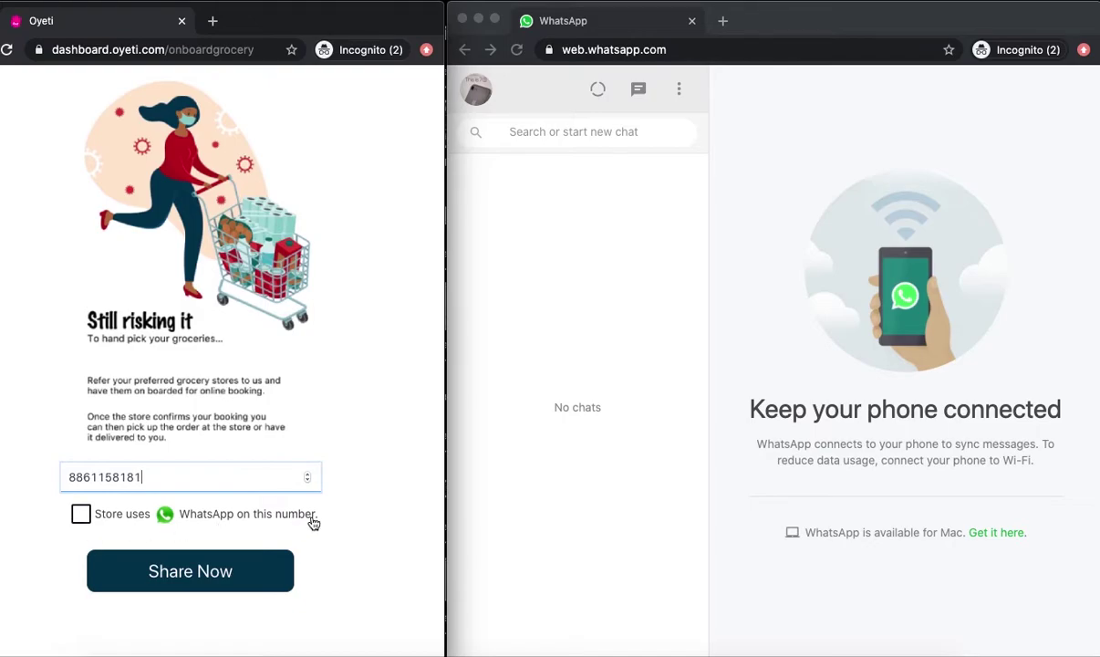
left_click(80, 518)
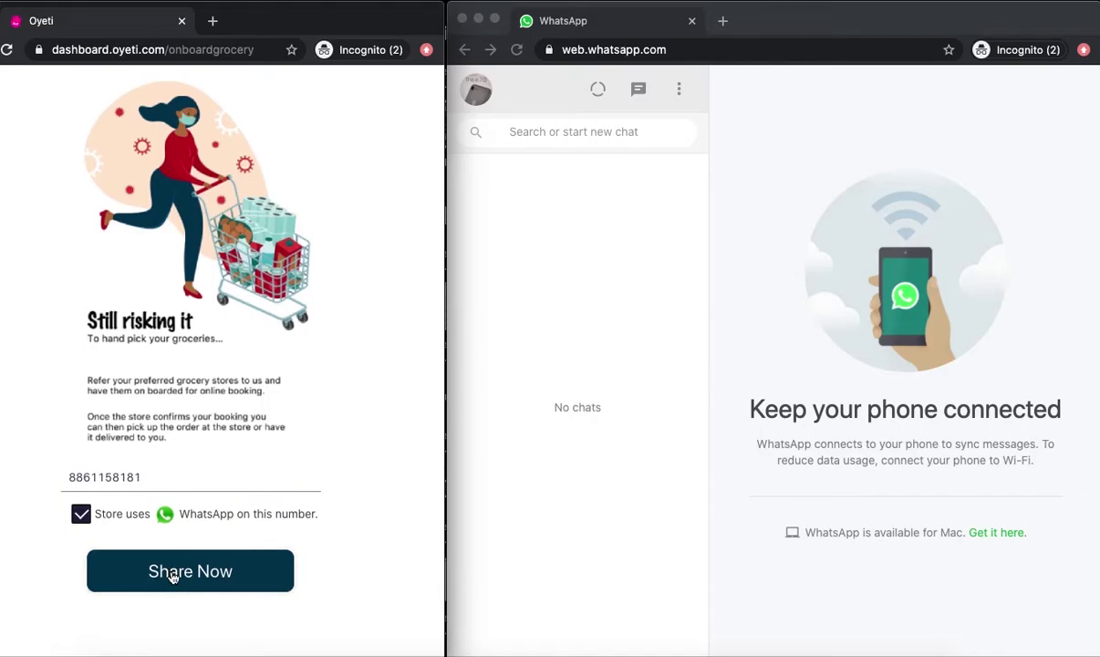
left_click(171, 577)
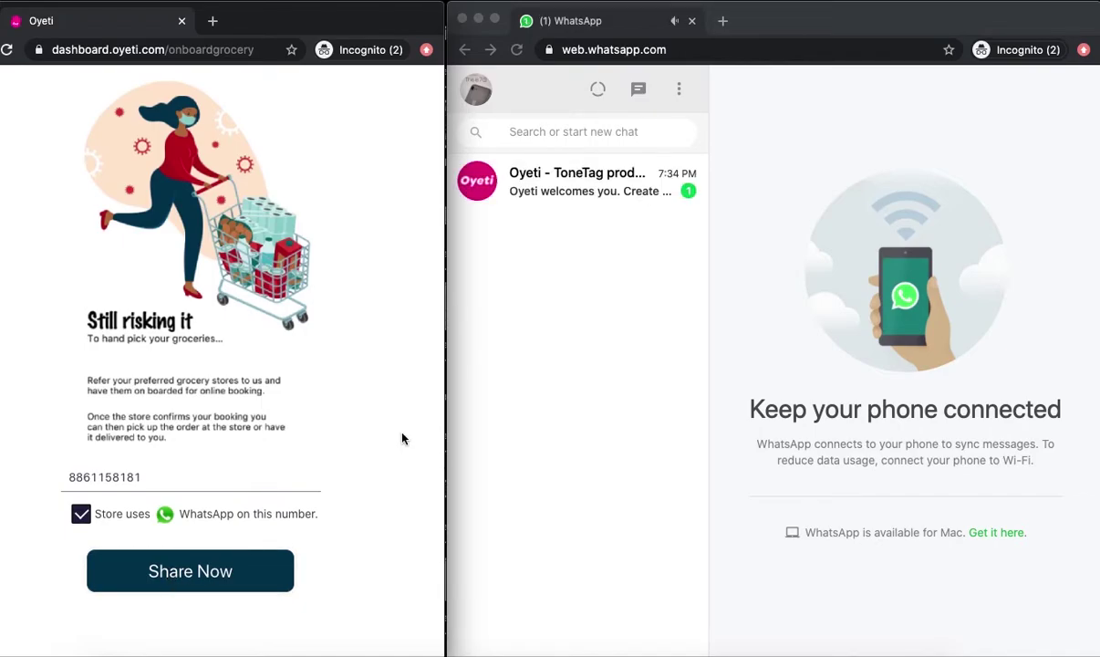
left_click(575, 191)
left_click(576, 193)
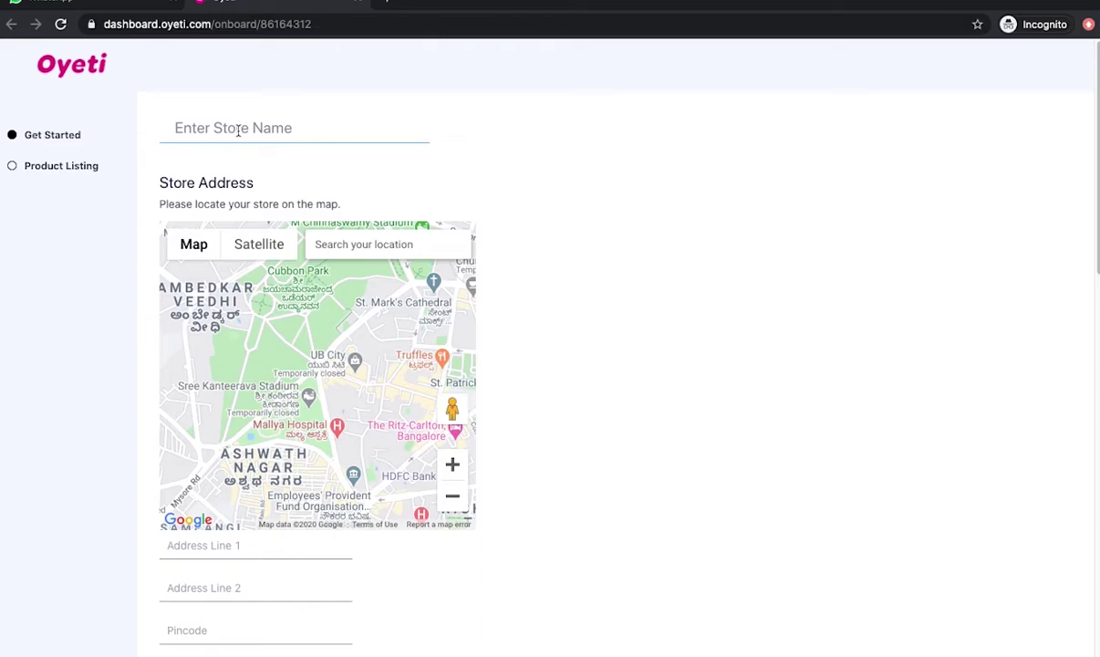
Step: Name the store Sri Krishna Daily Shop and pin its location from the map search
left_click(238, 131)
left_click(238, 165)
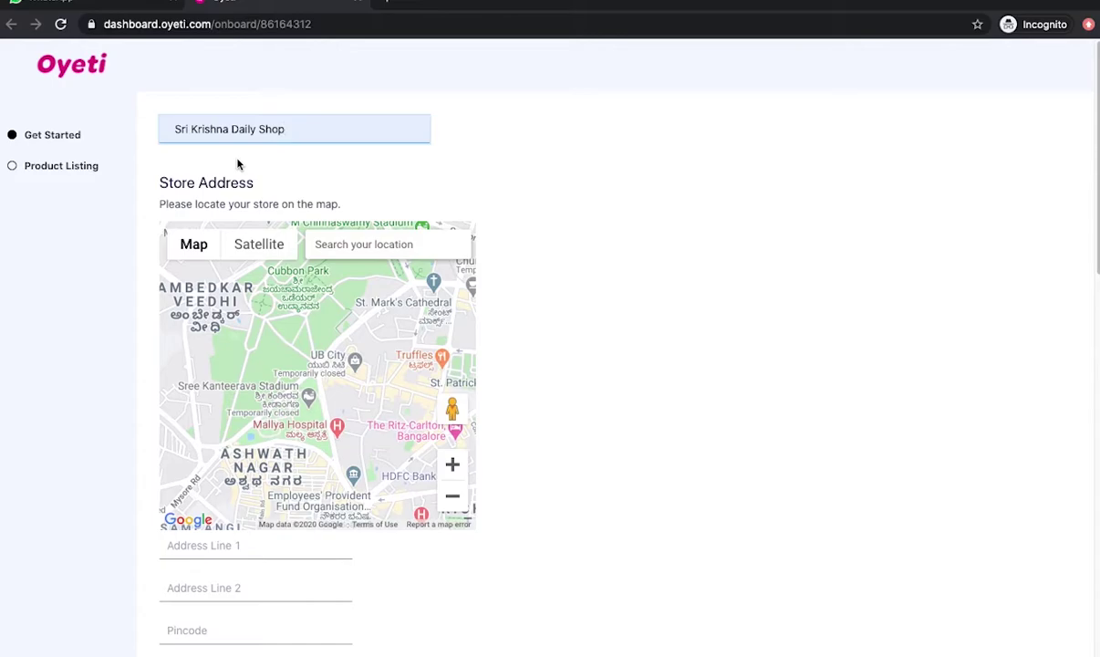
left_click(348, 251)
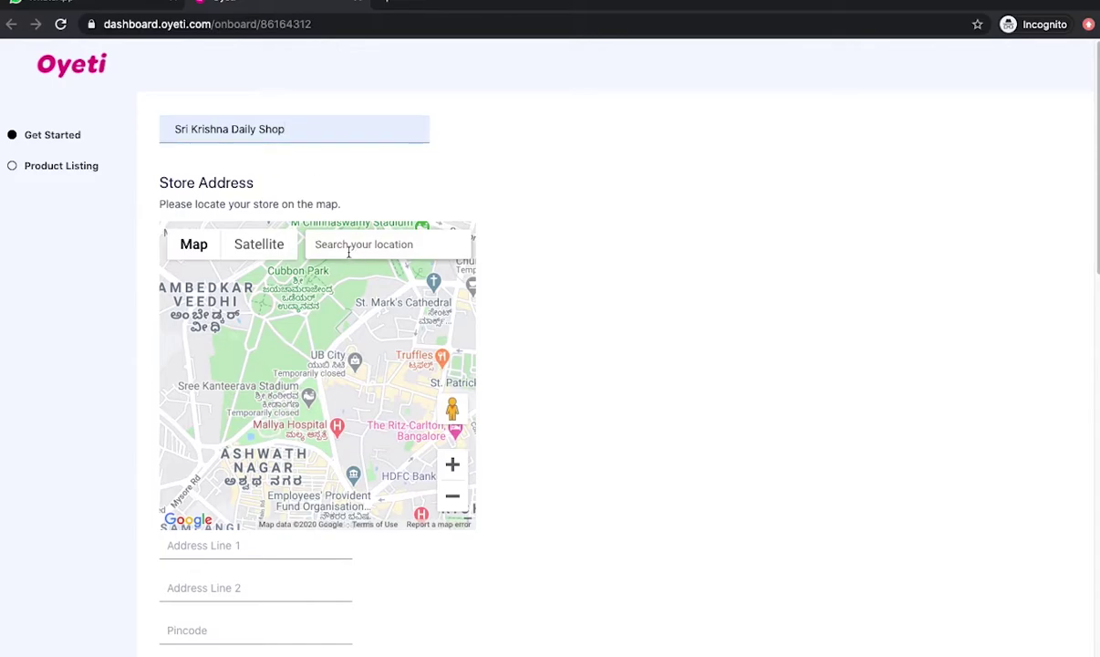
type("Sri")
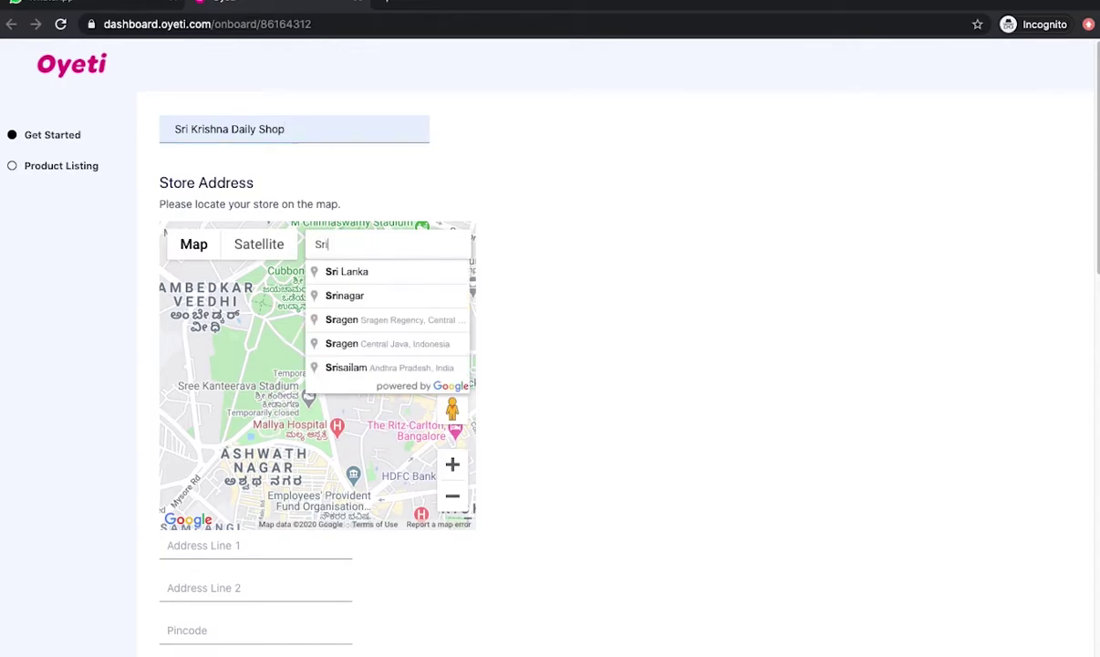
type(" K")
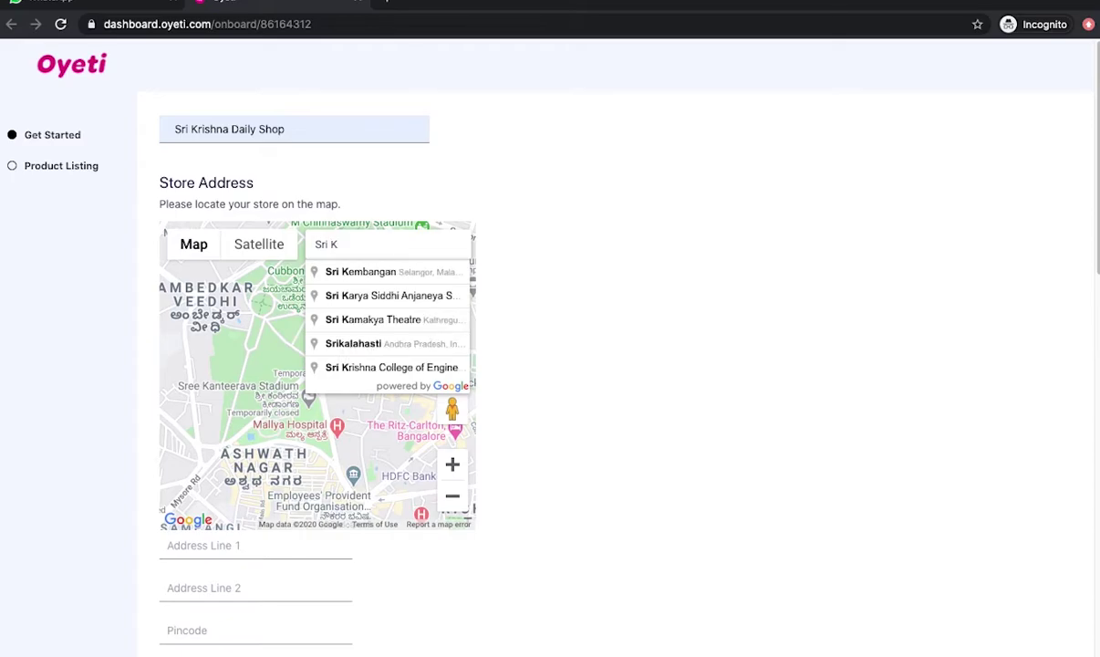
type("ri")
type("ush")
key("BackSpace")
key("BackSpace")
type("shna Dai")
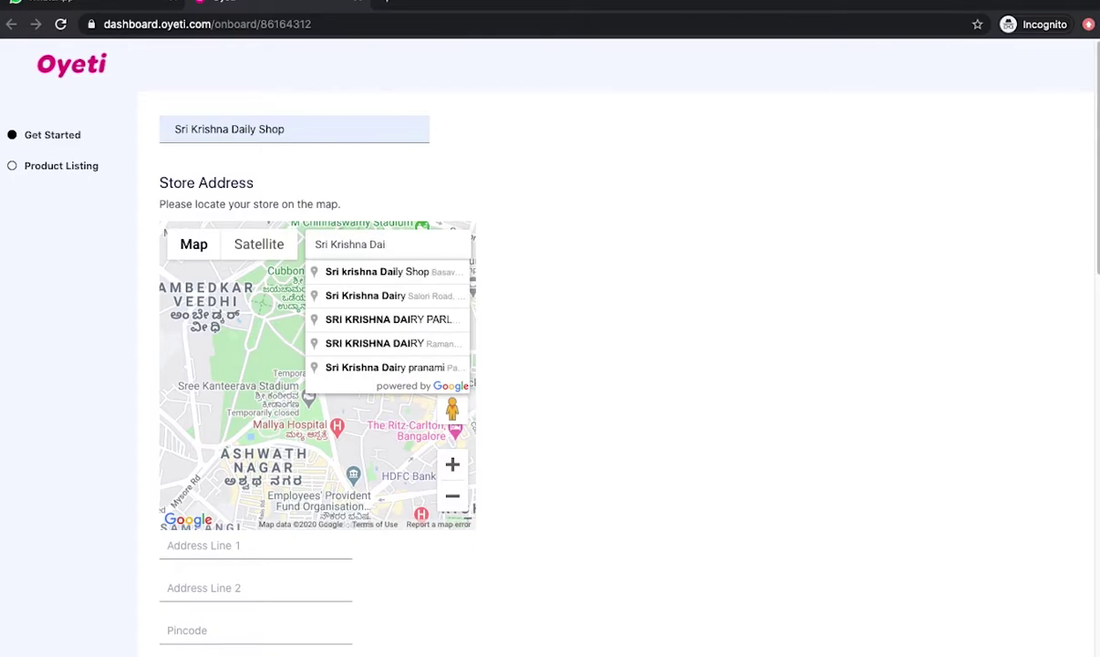
left_click(328, 270)
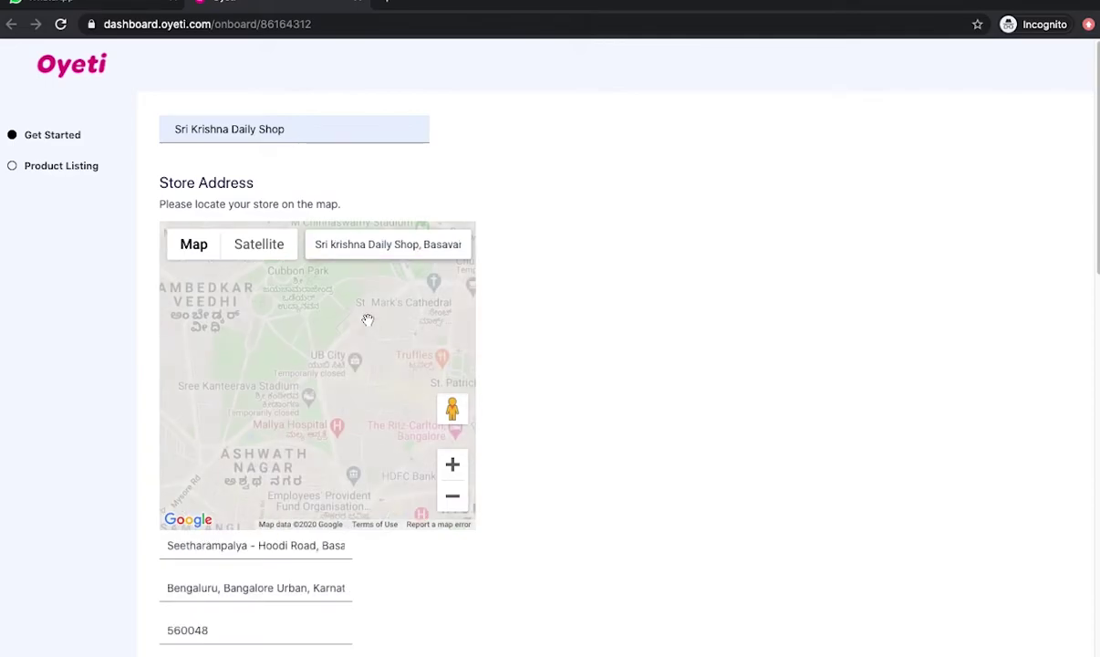
Step: Enable home delivery and mark Sunday as the closed day
scroll(380, 408, "down", 5)
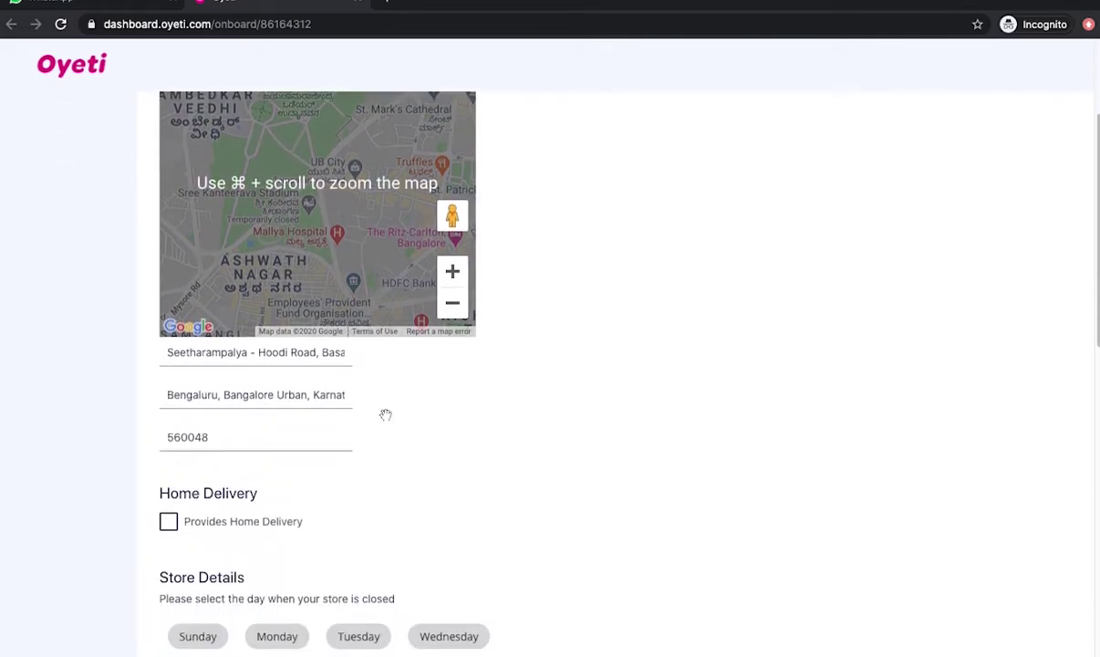
scroll(310, 470, "down", 1)
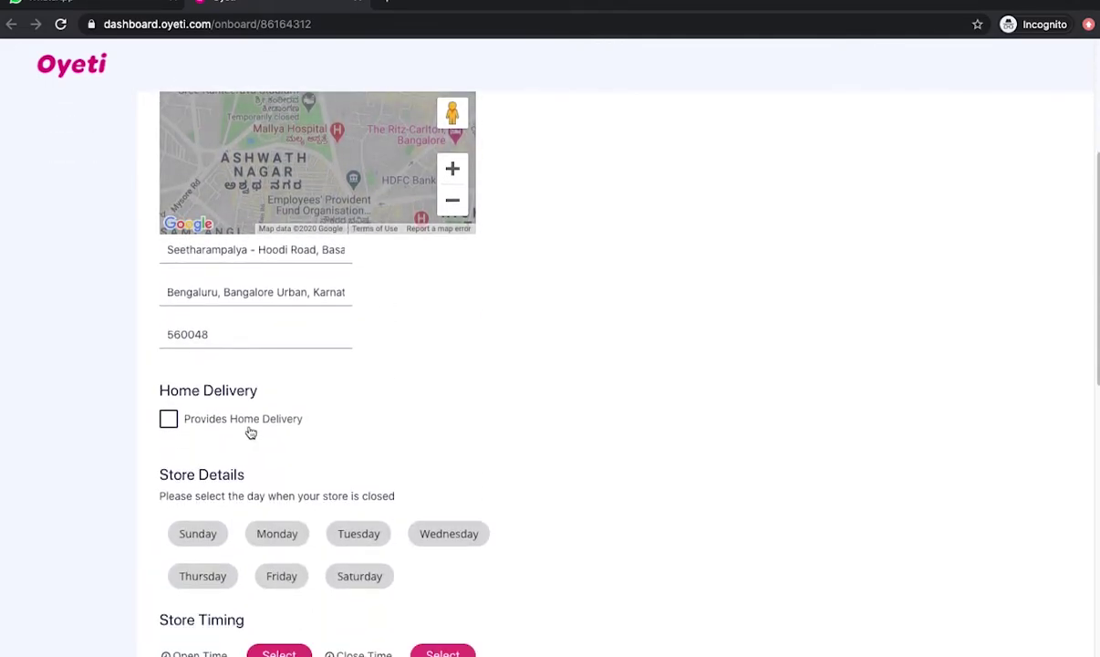
left_click(169, 421)
scroll(322, 415, "down", 2)
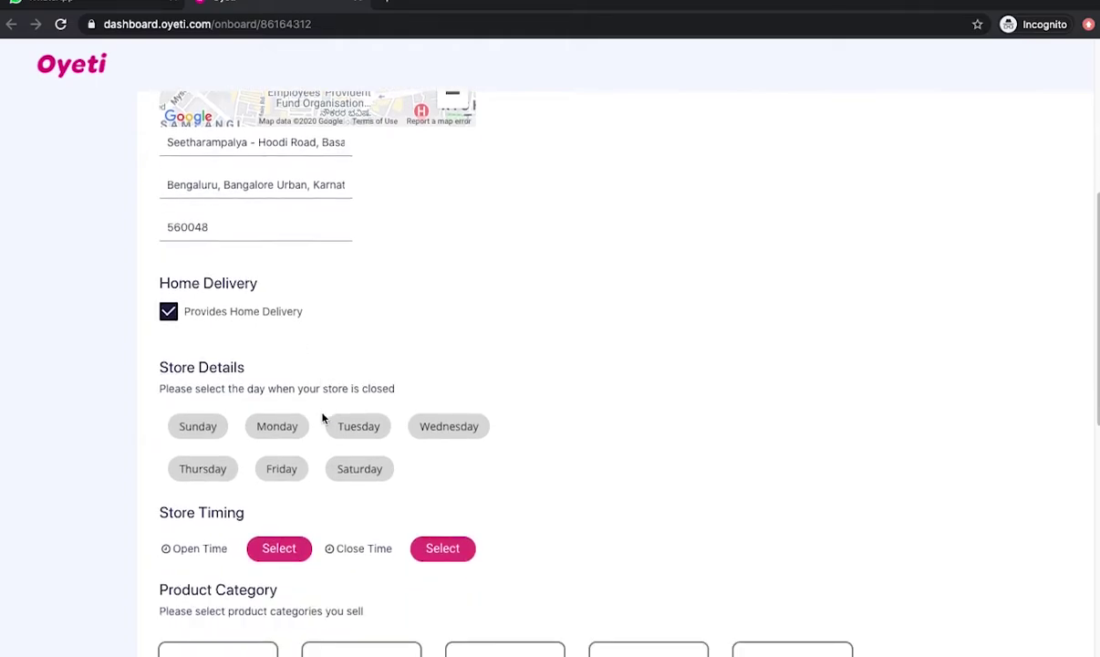
scroll(322, 417, "down", 1)
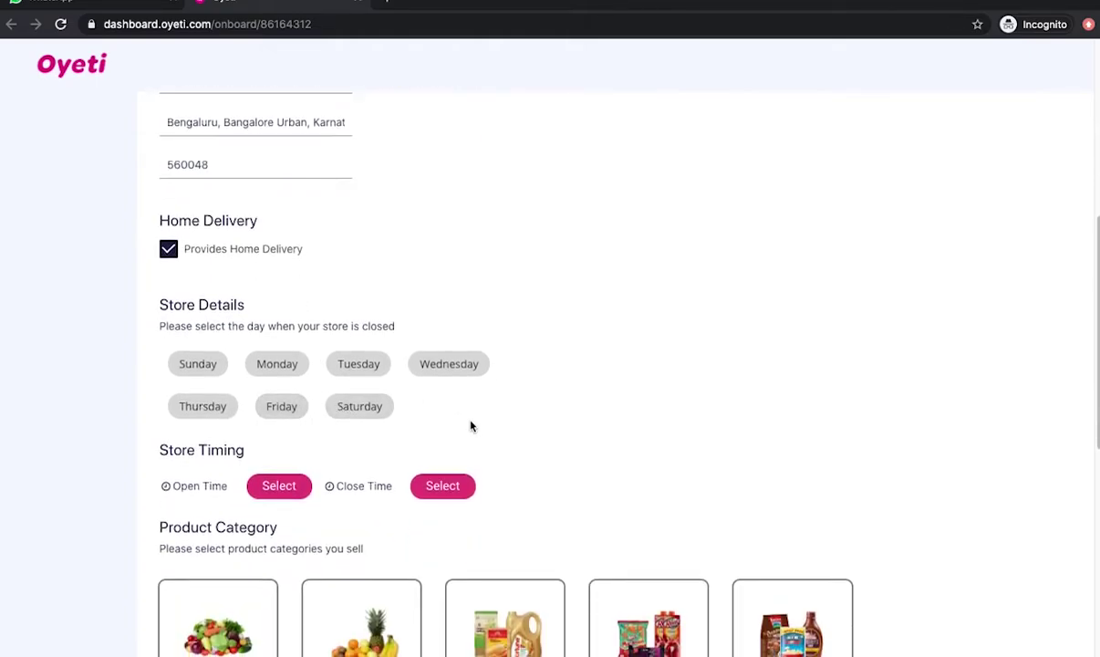
scroll(470, 424, "down", 1)
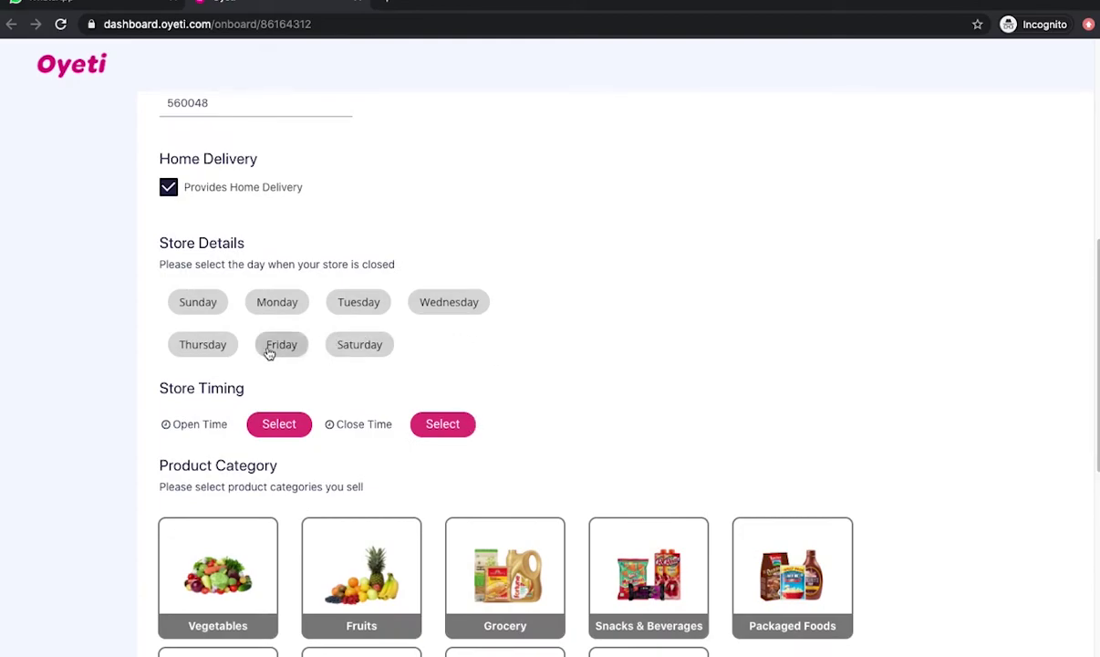
left_click(200, 312)
scroll(305, 357, "down", 2)
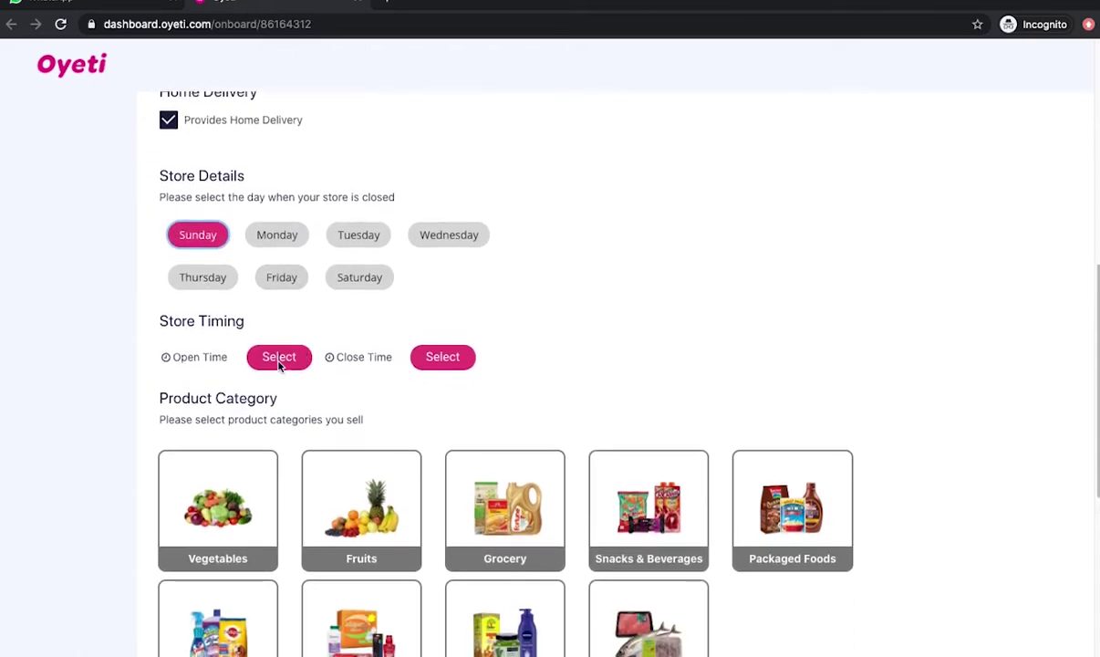
Step: Set the store's opening time to 9:00 AM
left_click(278, 356)
left_click(466, 375)
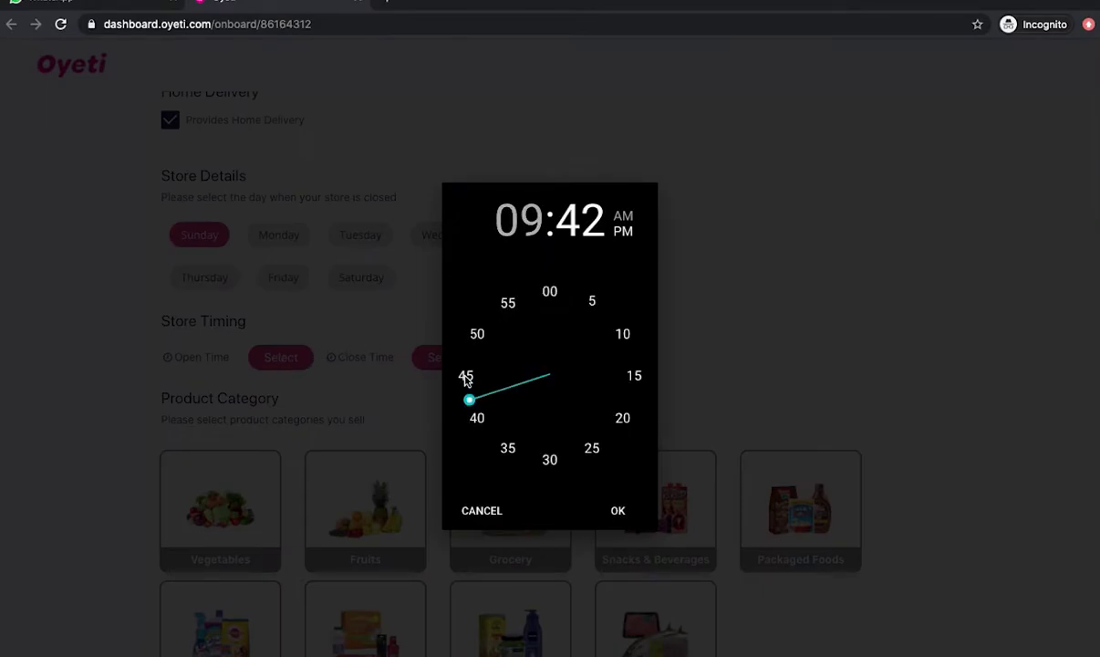
left_click(554, 290)
left_click(543, 288)
left_click(621, 216)
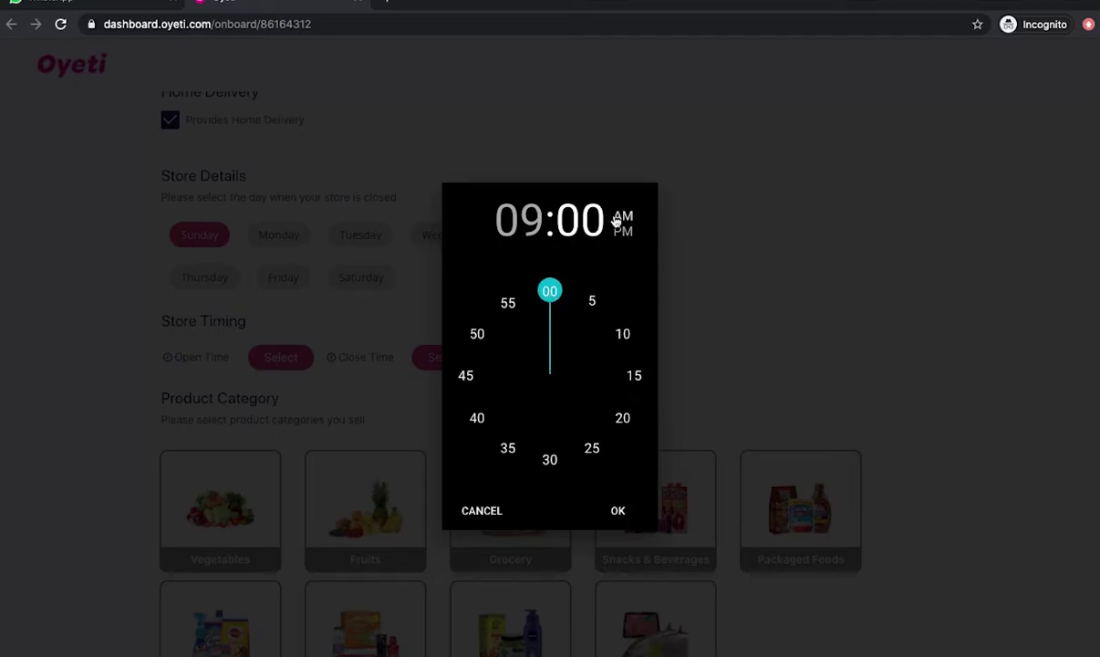
left_click(618, 509)
Step: Set the store's closing time to 9:00 PM
left_click(447, 358)
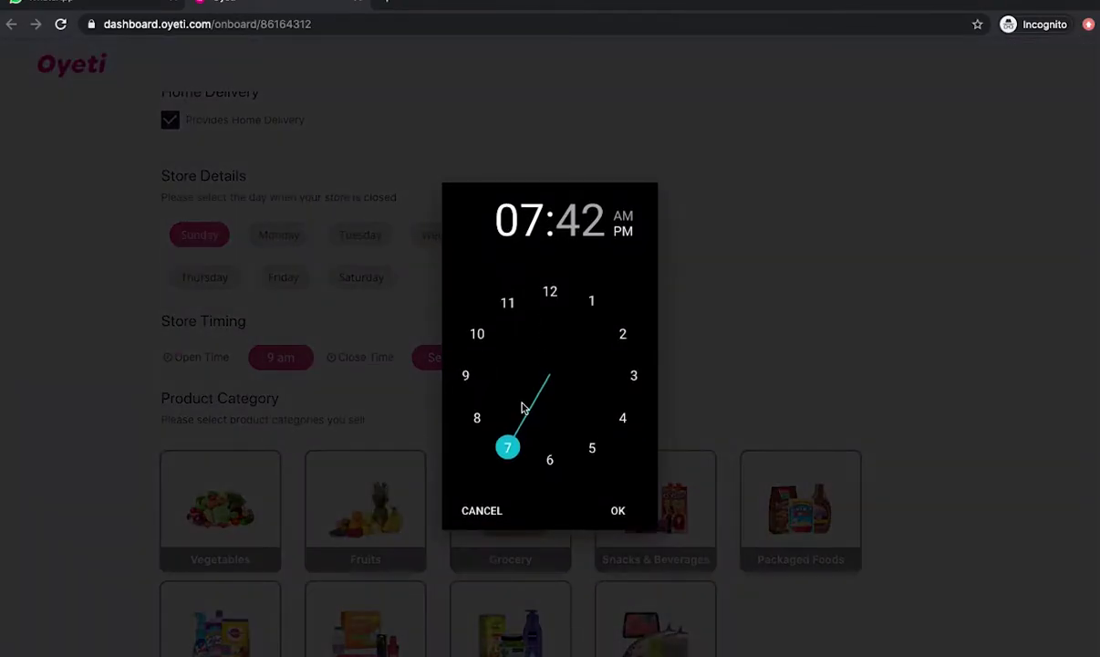
left_click(470, 379)
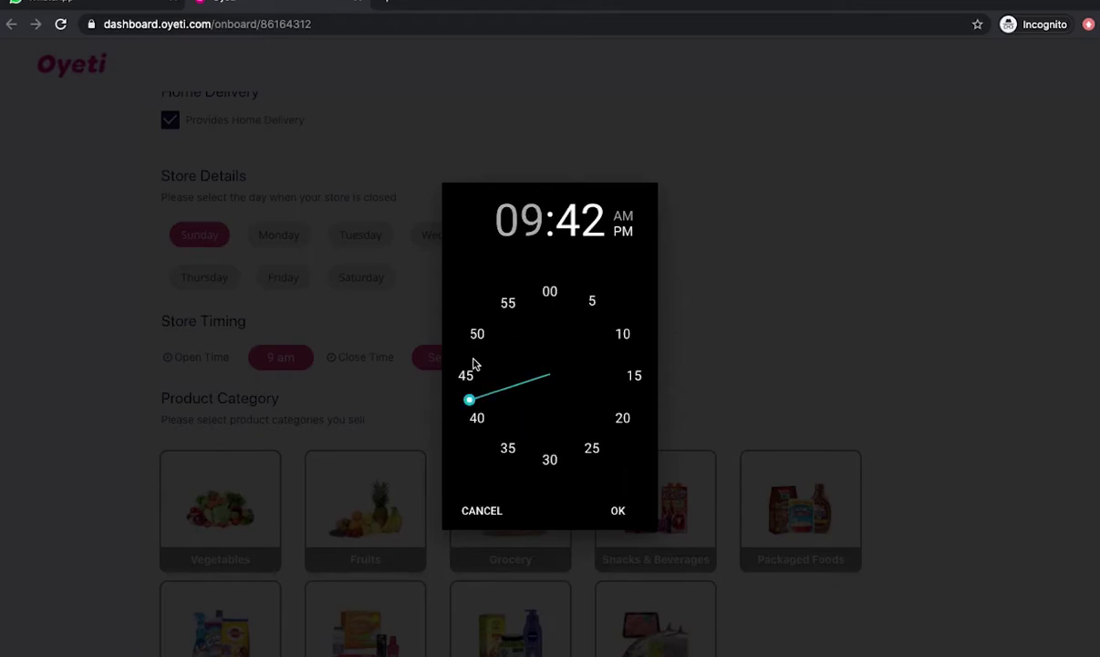
left_click(549, 291)
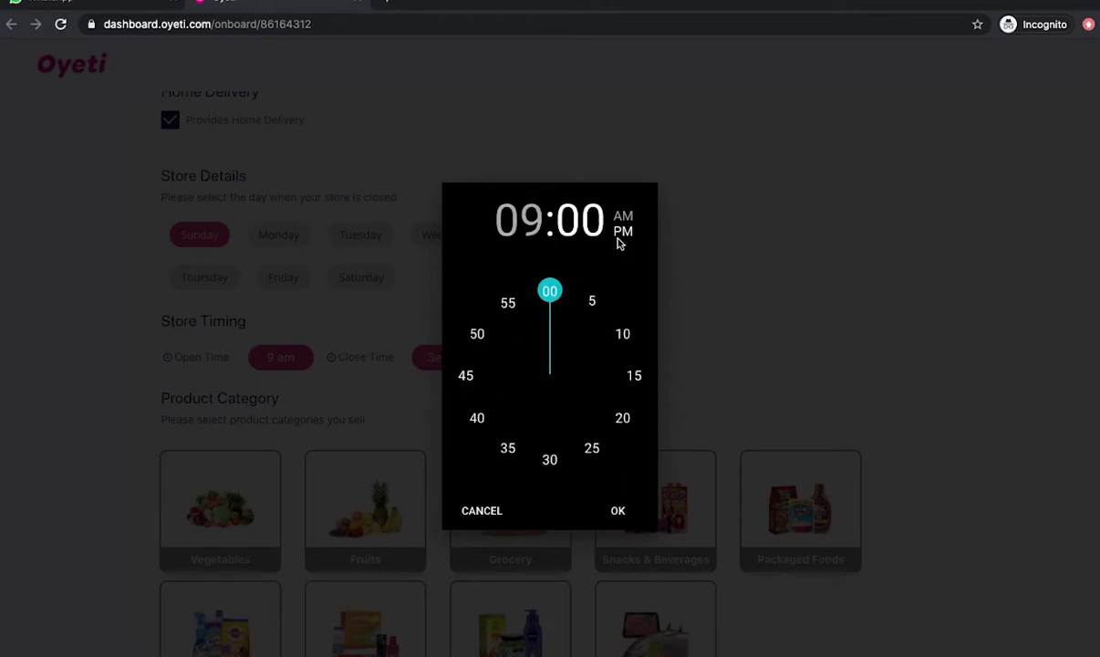
left_click(618, 512)
scroll(508, 351, "down", 3)
scroll(508, 358, "down", 2)
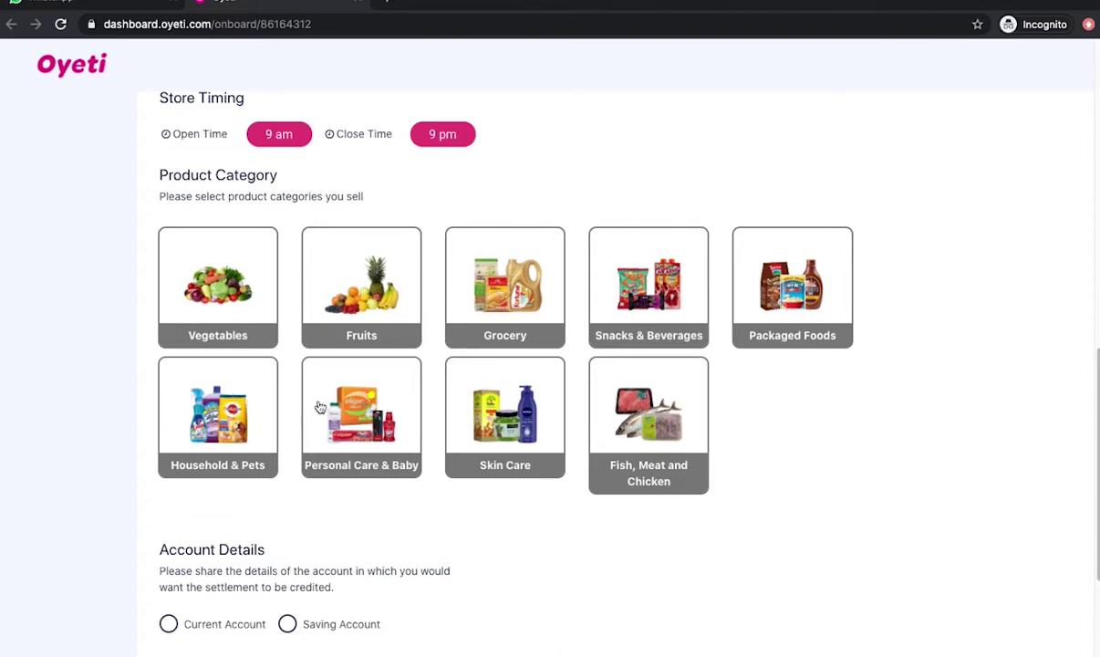
Step: Select Vegetables, Fruits and Grocery as the store's product categories
left_click(245, 262)
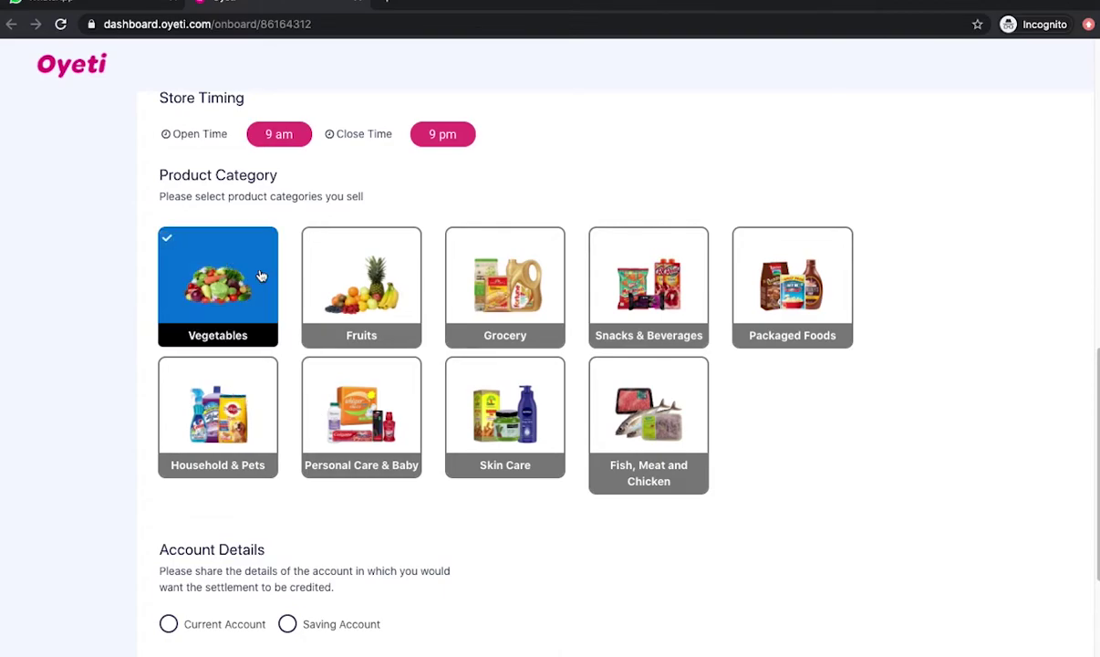
left_click(362, 260)
left_click(479, 258)
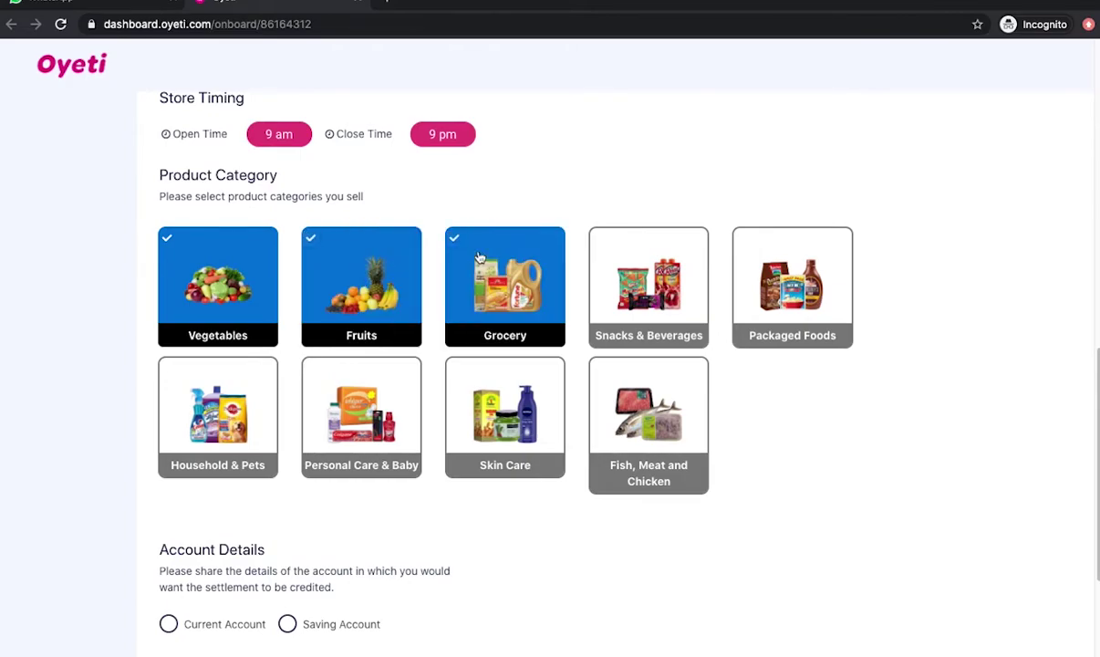
scroll(412, 356, "down", 3)
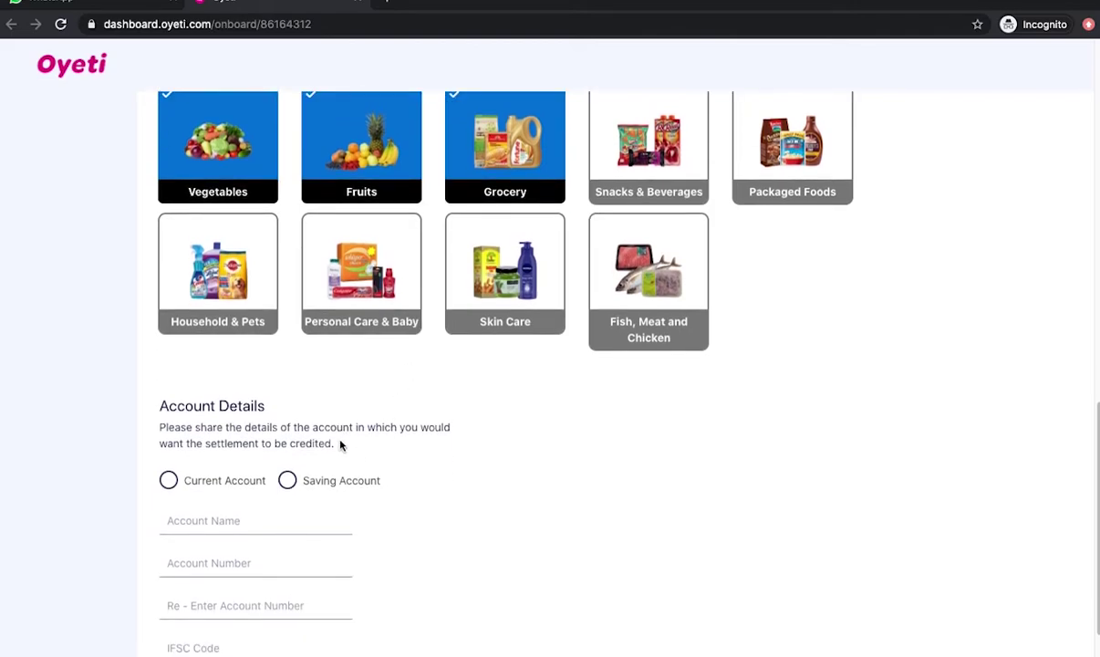
scroll(341, 442, "down", 2)
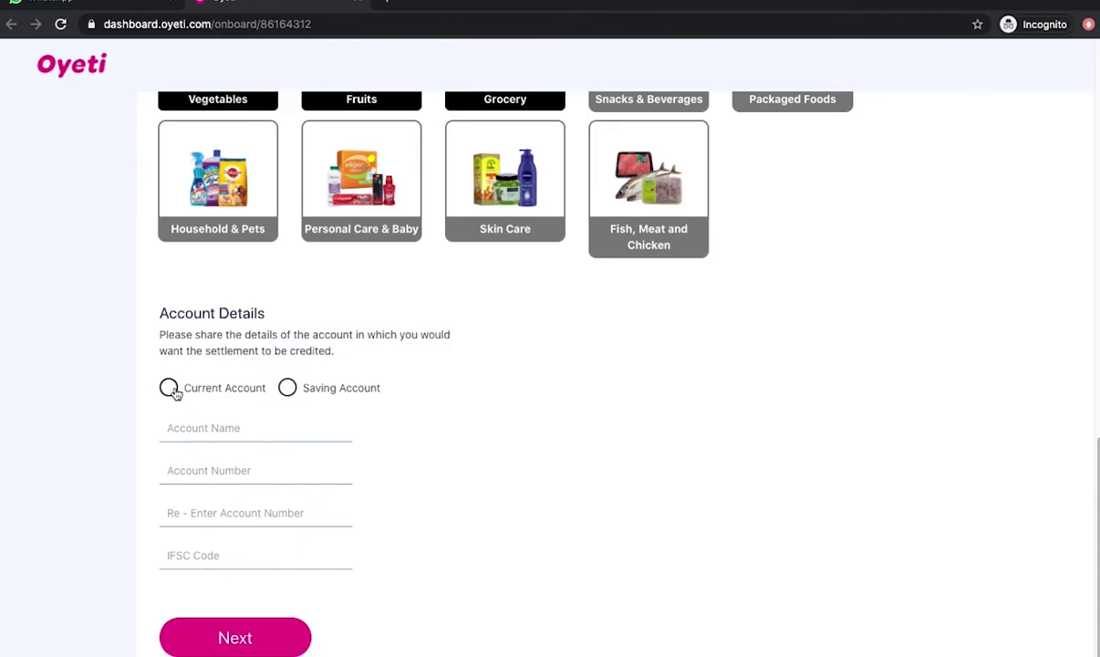
Step: Enter current-account settlement details (holder name, account number twice, IFSC) and submit onboarding
left_click(170, 387)
left_click(190, 428)
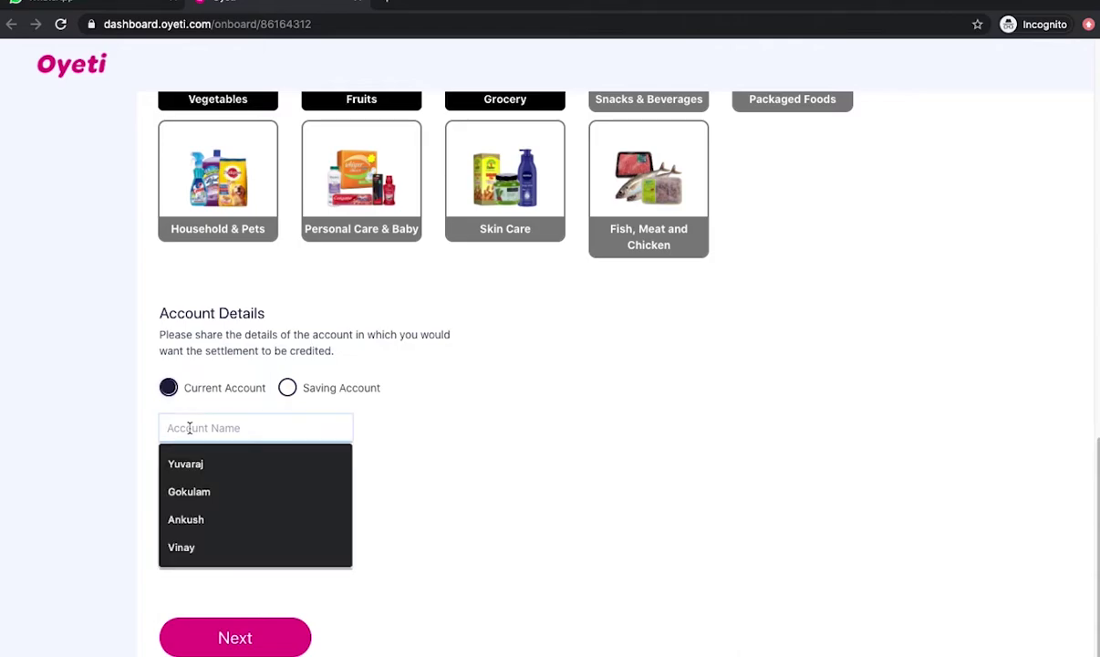
type("Sri Kir")
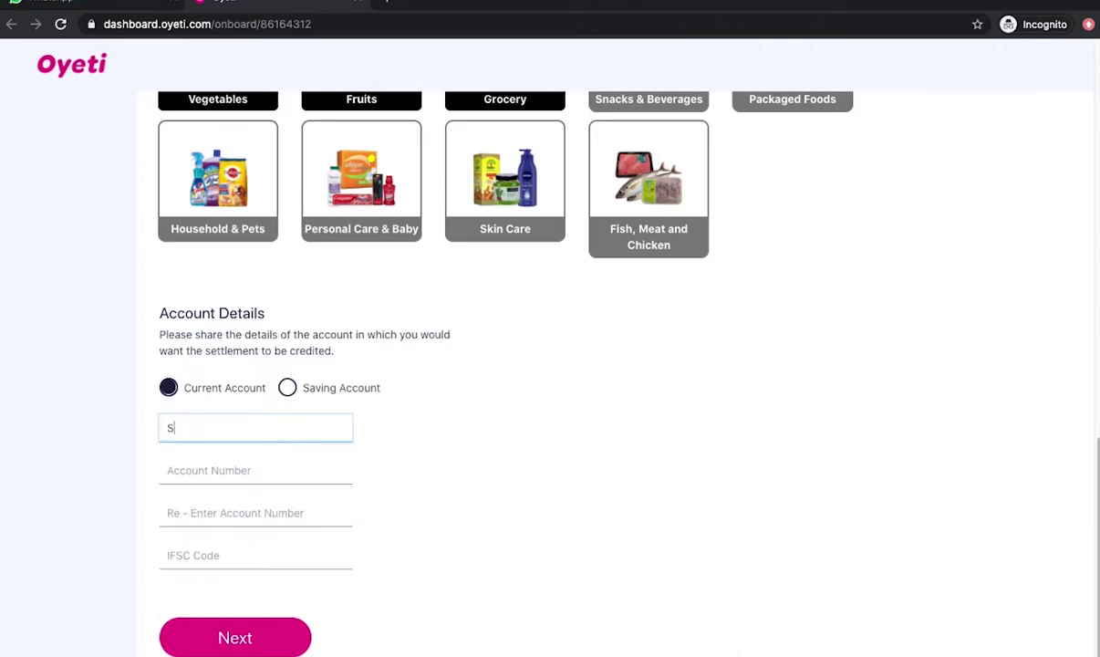
key("BackSpace")
type("rishna")
left_click(178, 470)
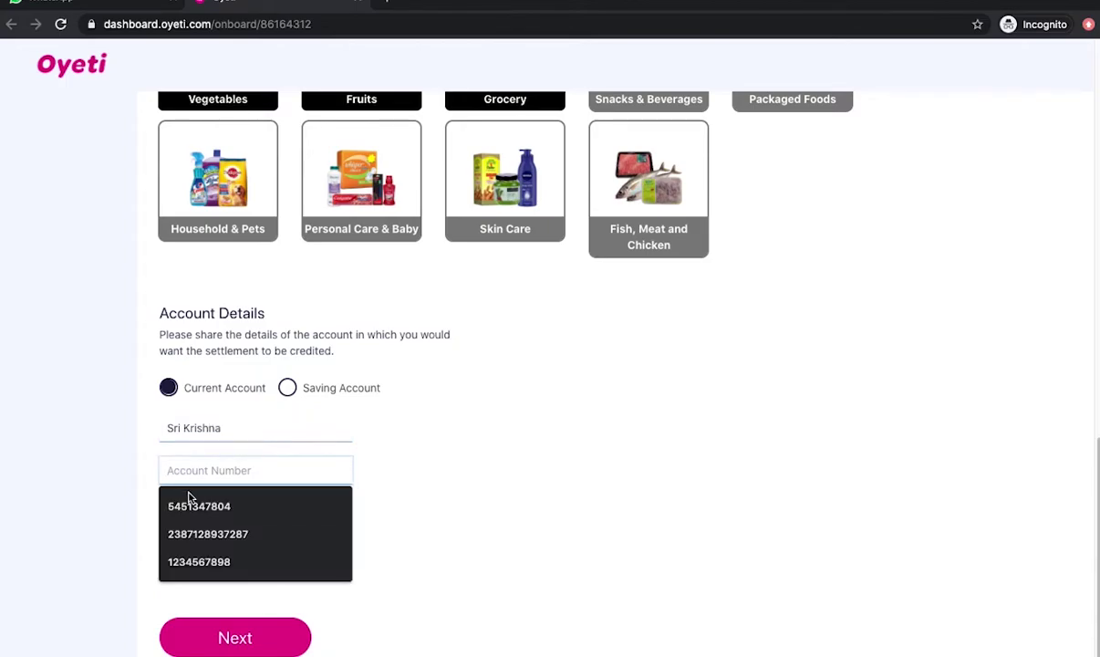
left_click(189, 504)
left_click(191, 511)
left_click(203, 540)
left_click(202, 552)
left_click(201, 590)
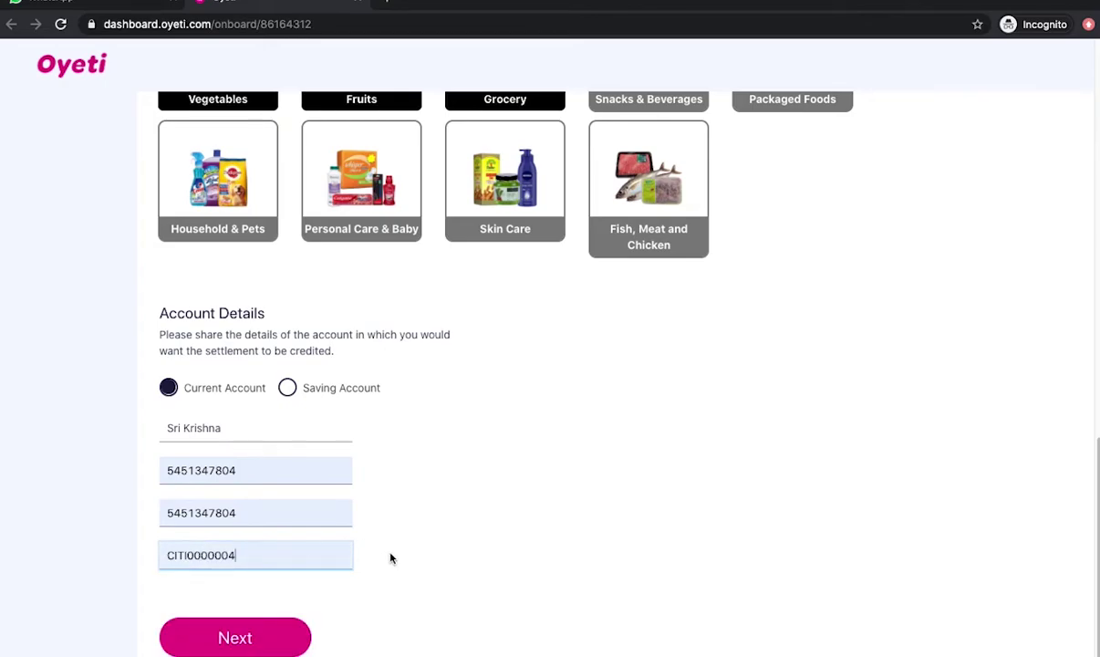
left_click(236, 638)
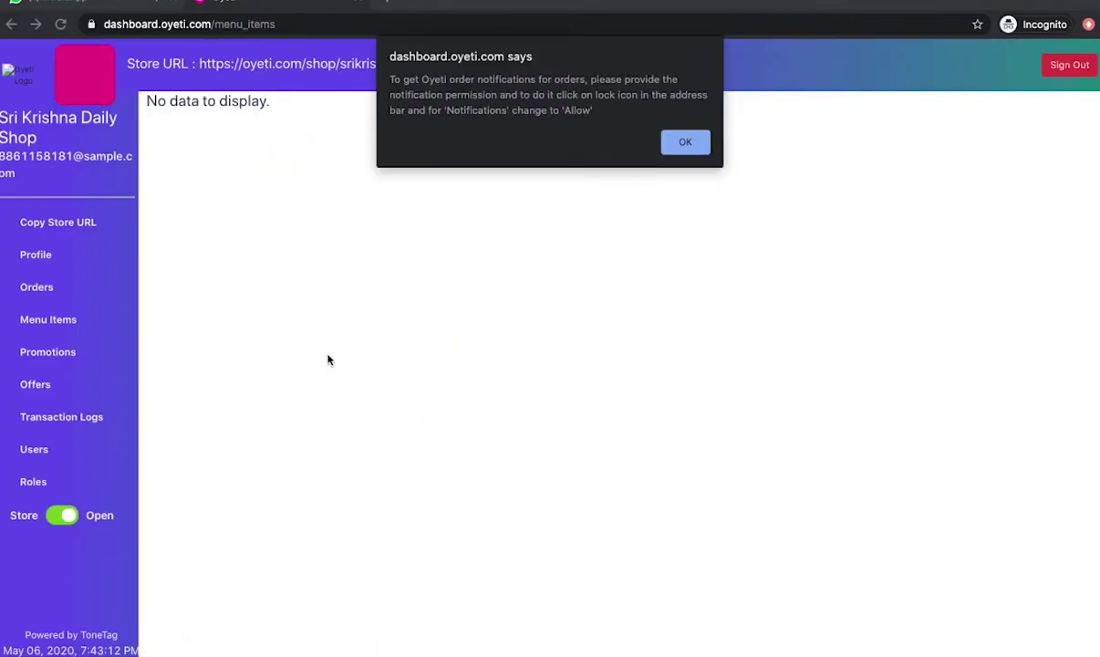
Step: Dismiss the notification notice and collapse Vegetables to list all nine menu categories
left_click(680, 144)
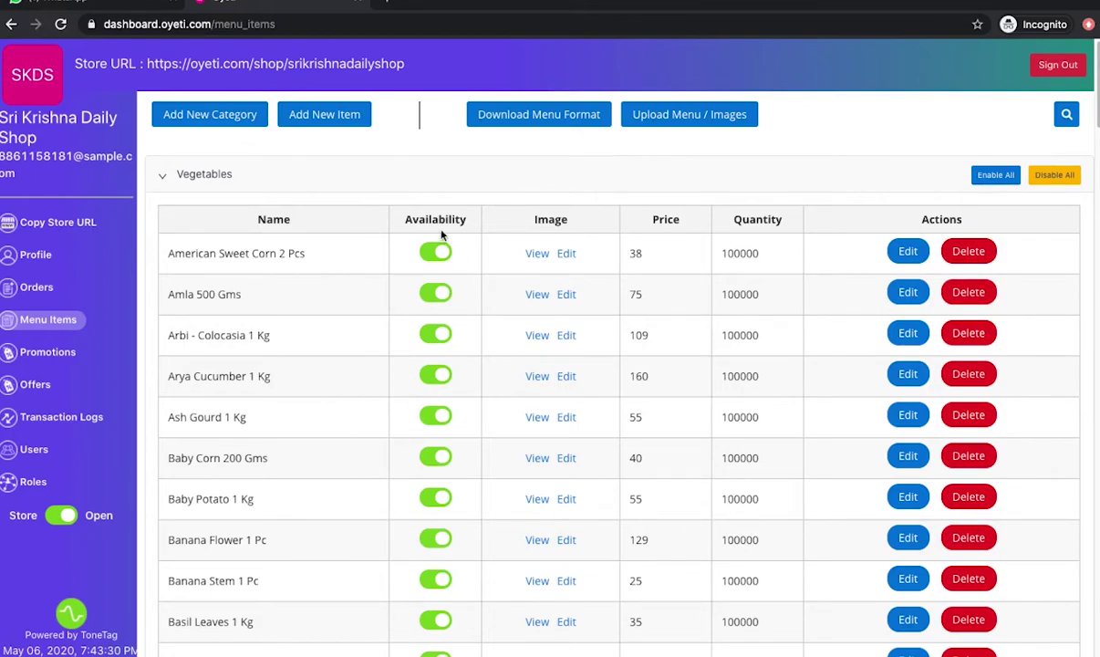
left_click(396, 180)
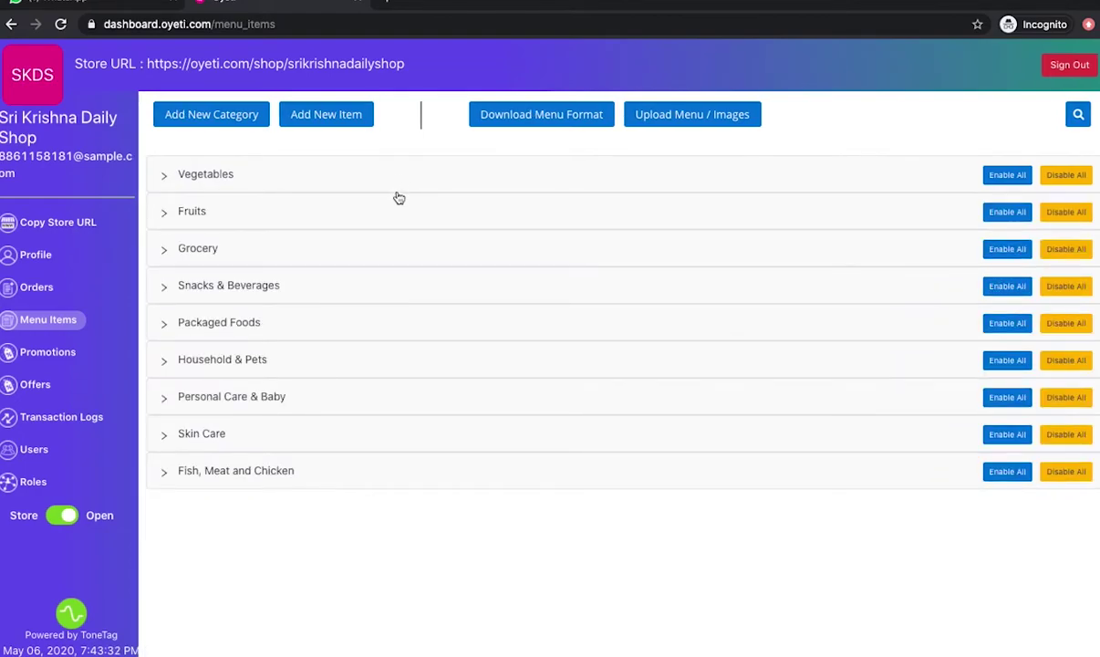
Step: Enable then disable all Packaged Foods items, leaving them unavailable, and expand Vegetables
left_click(349, 323)
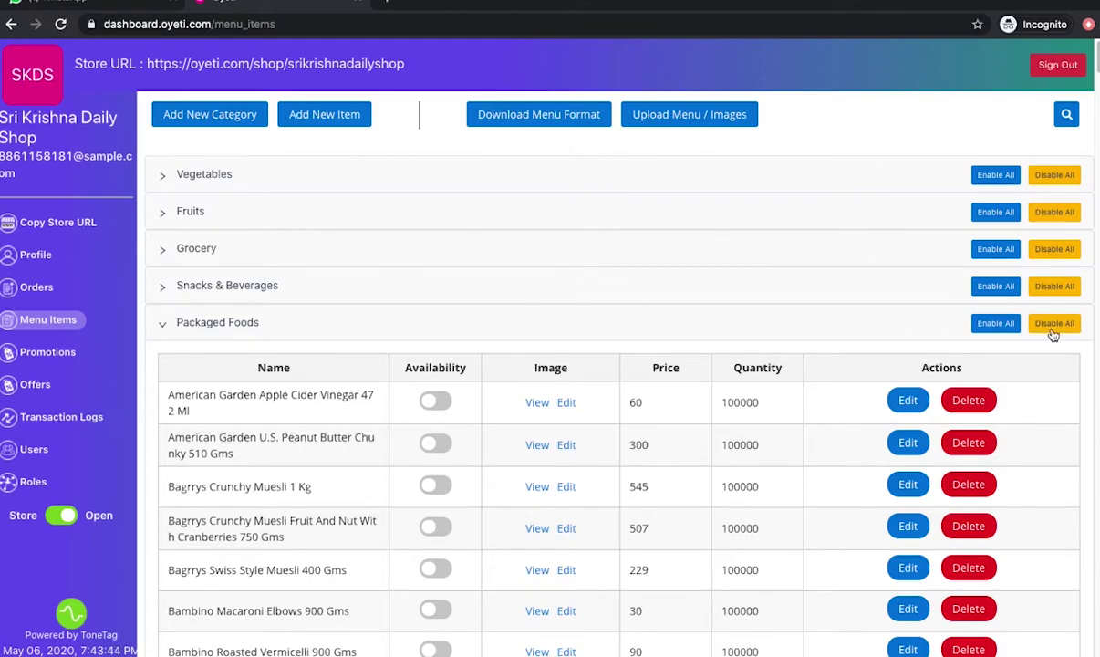
left_click(1001, 325)
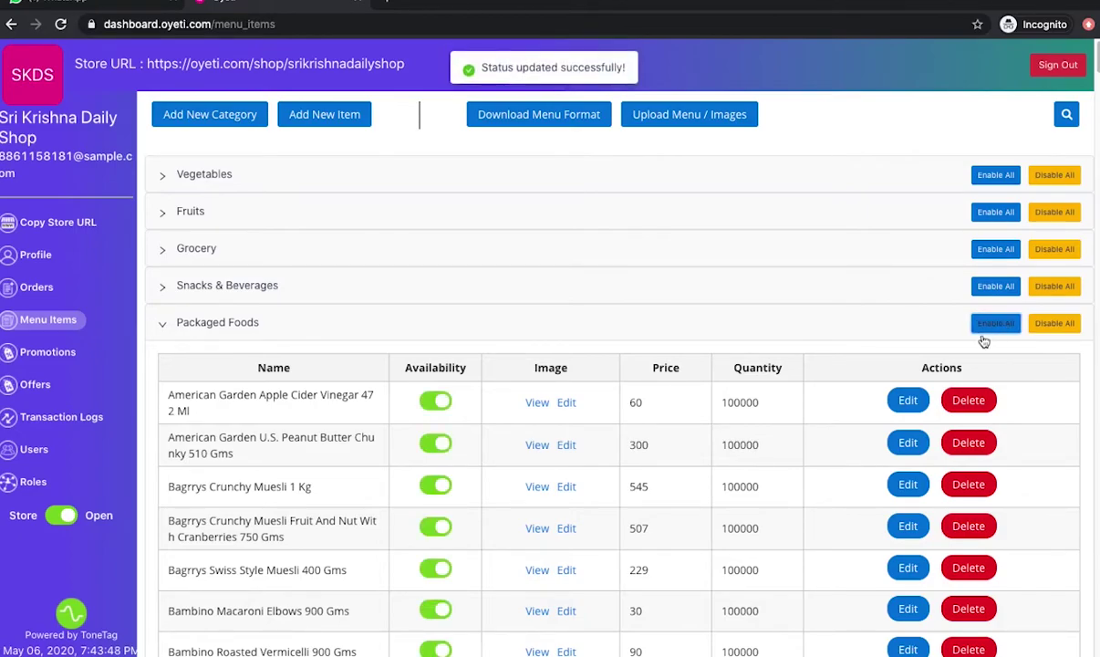
left_click(1050, 326)
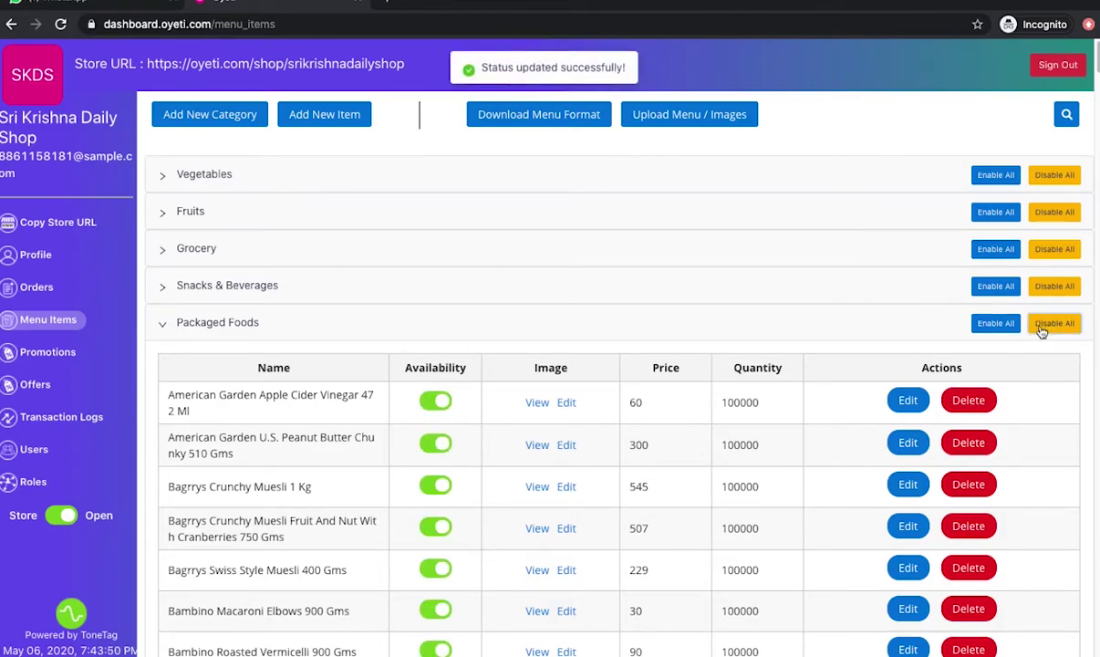
left_click(266, 334)
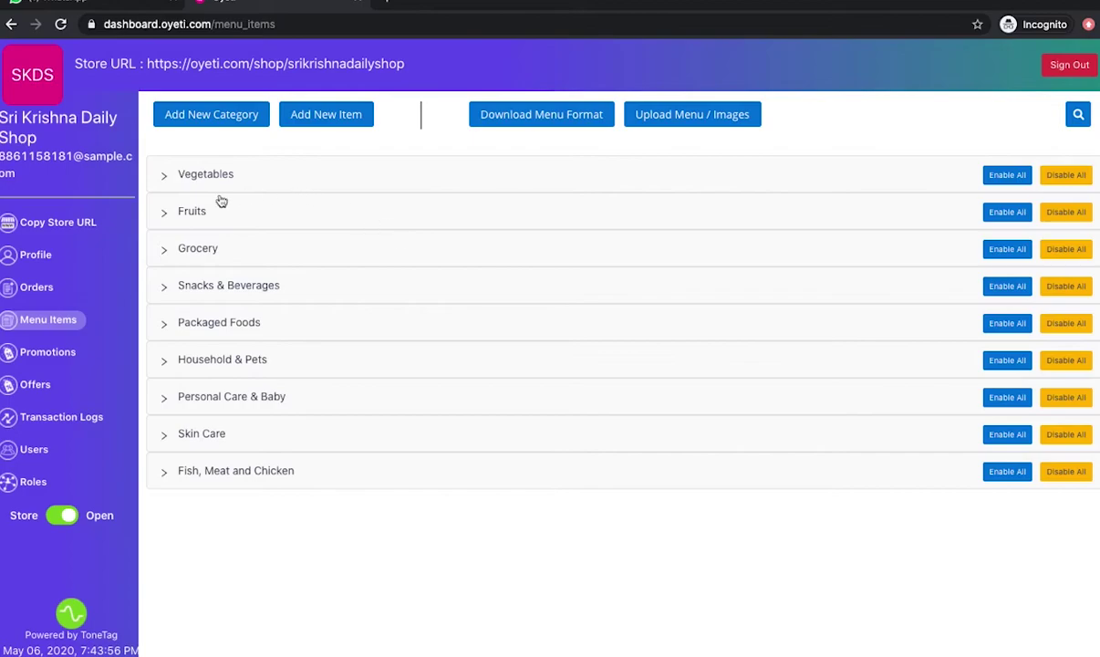
left_click(258, 182)
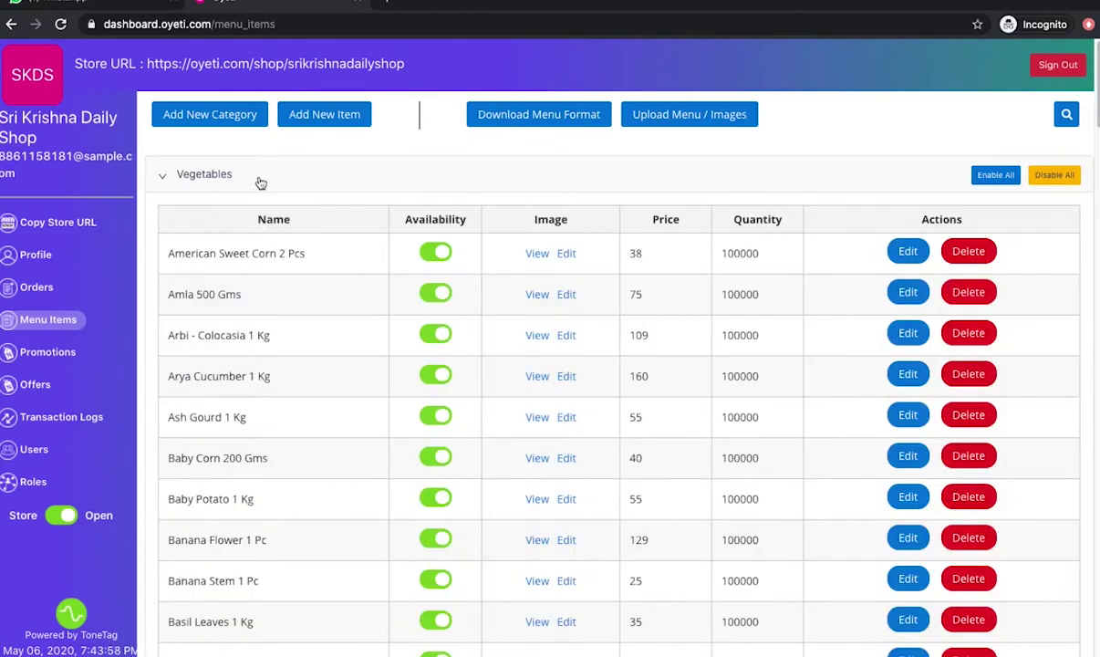
Step: Inspect American Sweet Corn 2 Pcs fields (packing charge, GST, price 38), cancel, and collapse Vegetables
left_click(907, 253)
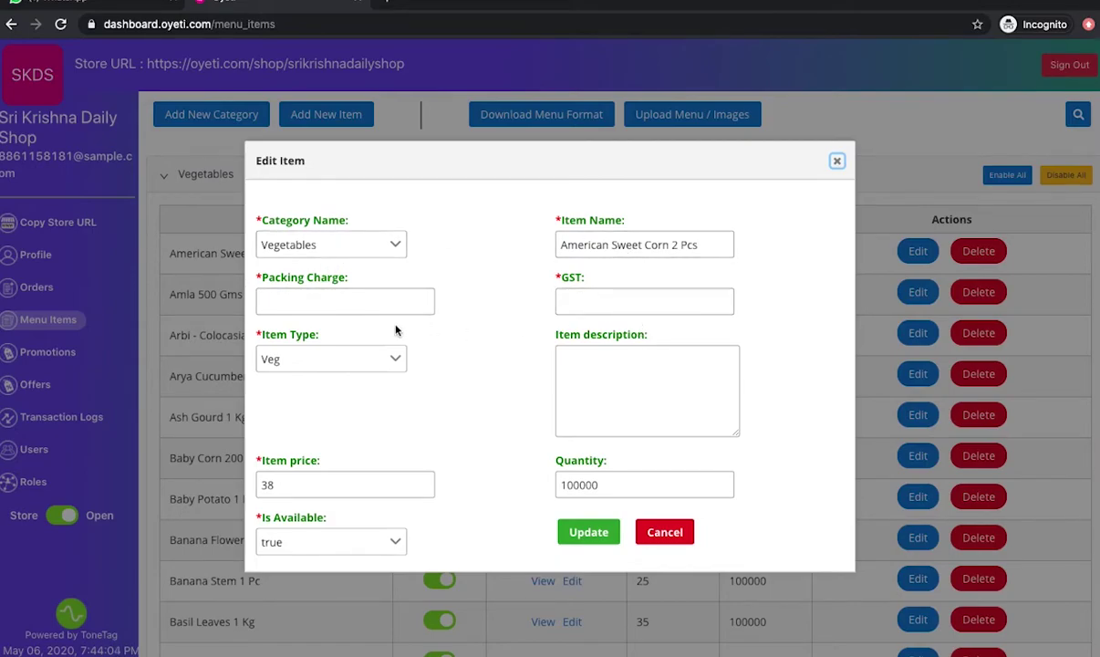
left_click(378, 306)
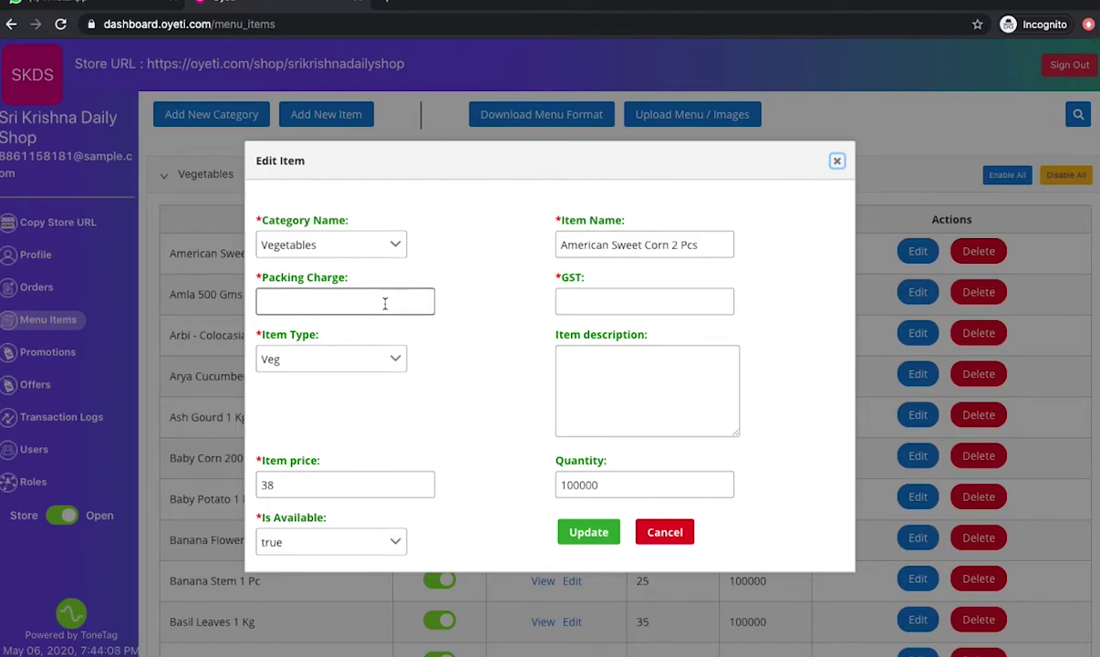
left_click(583, 304)
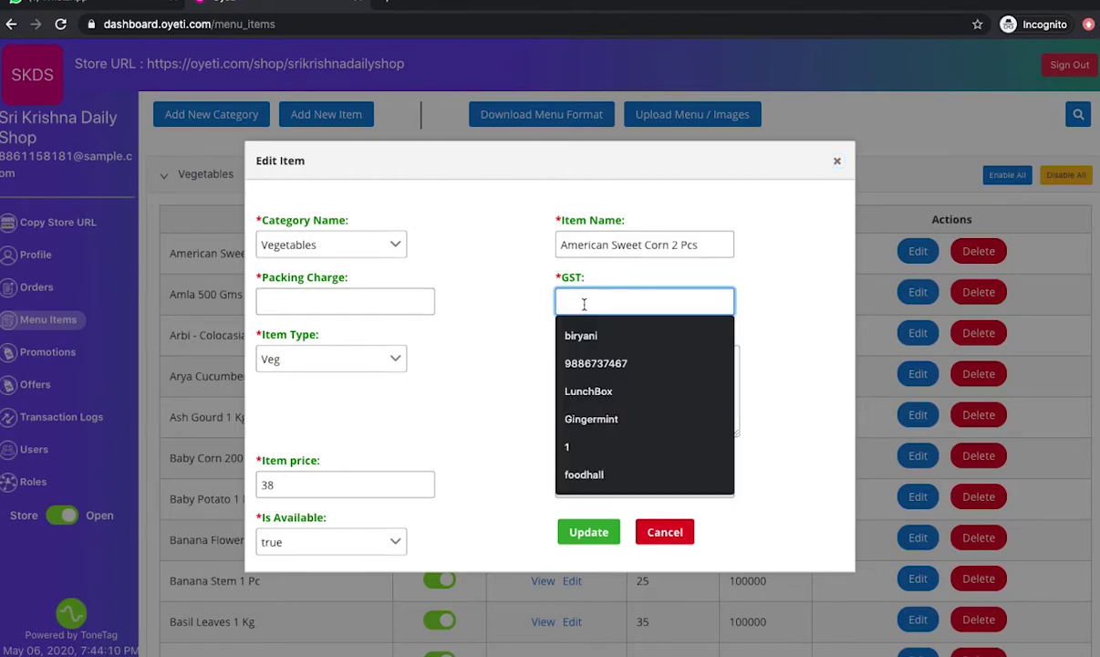
left_click(474, 362)
left_click(316, 484)
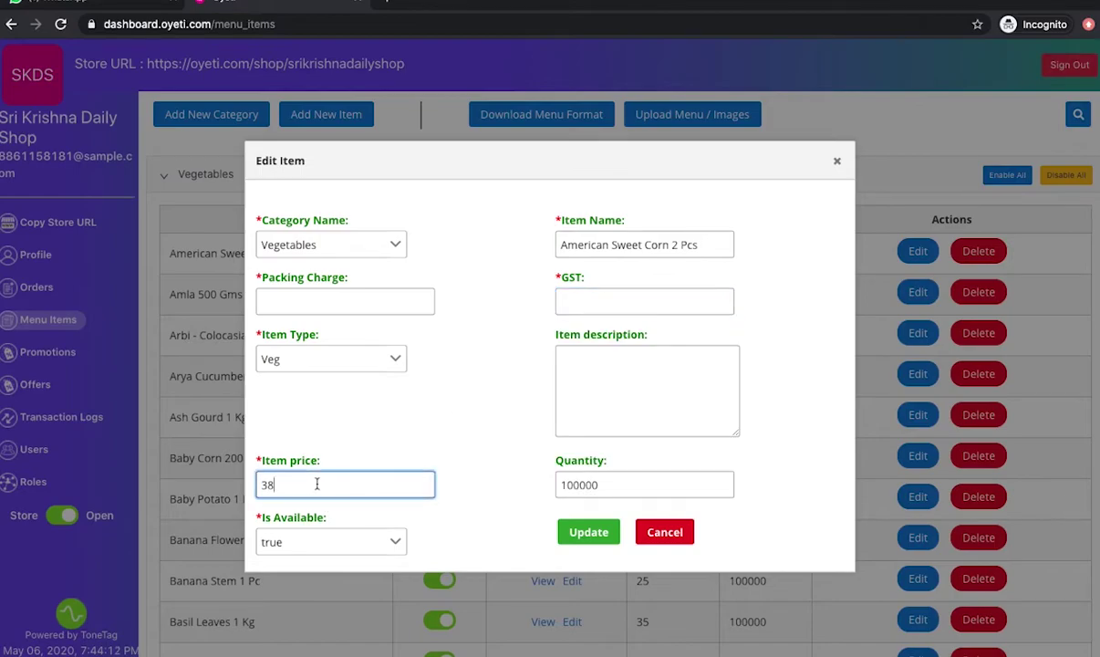
left_click(658, 534)
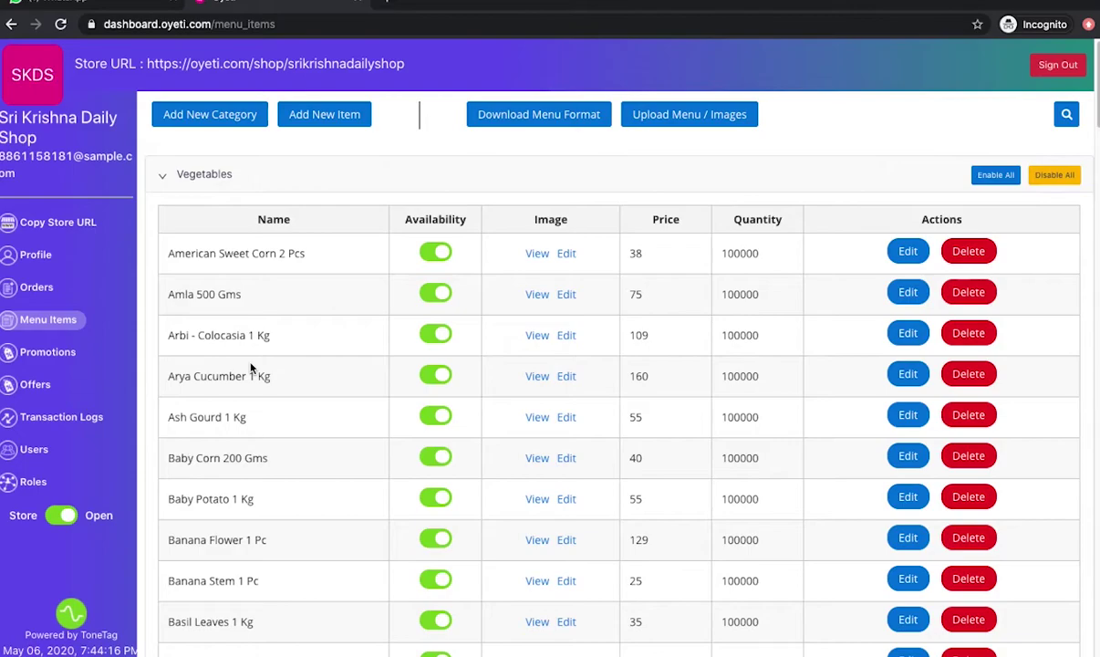
left_click(257, 183)
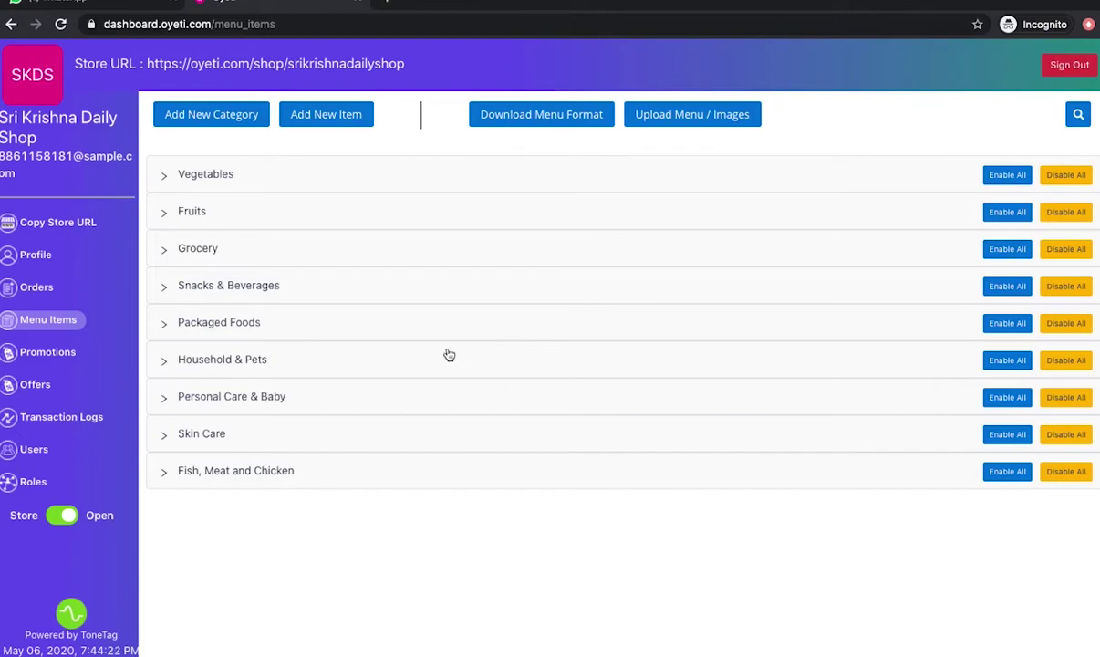
Step: Switch from the empty Oyeti Orders page to the WhatsApp Web tab
mouse_move(715, 5)
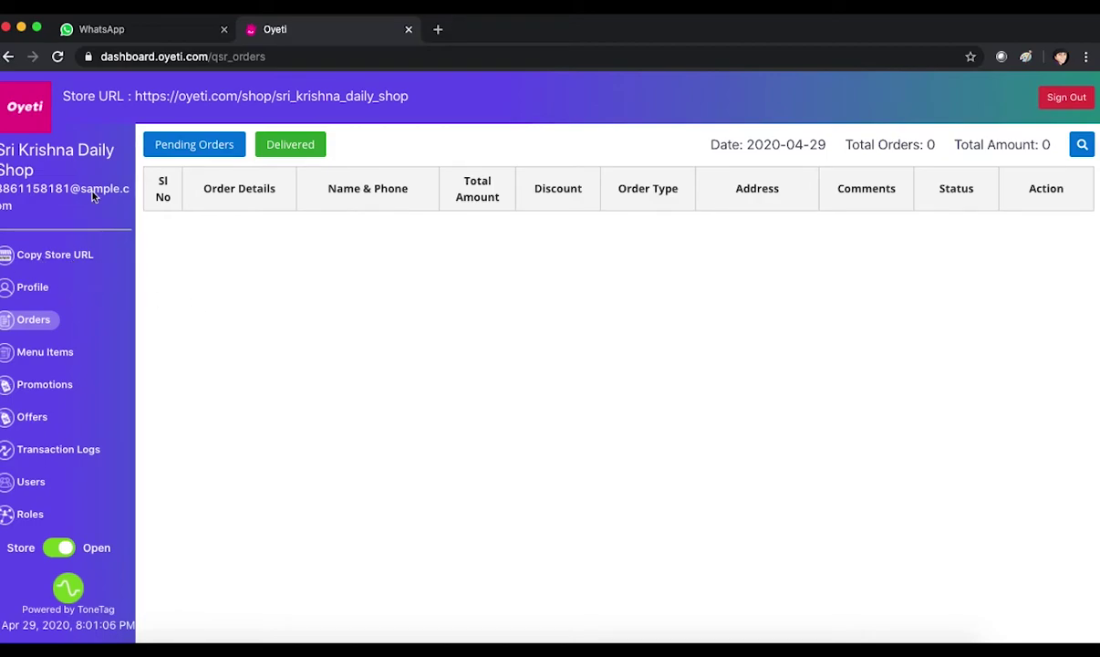
left_click(93, 31)
Step: Search chats for 'customer' and send the drafted store-link message to the customer contact
left_click(107, 135)
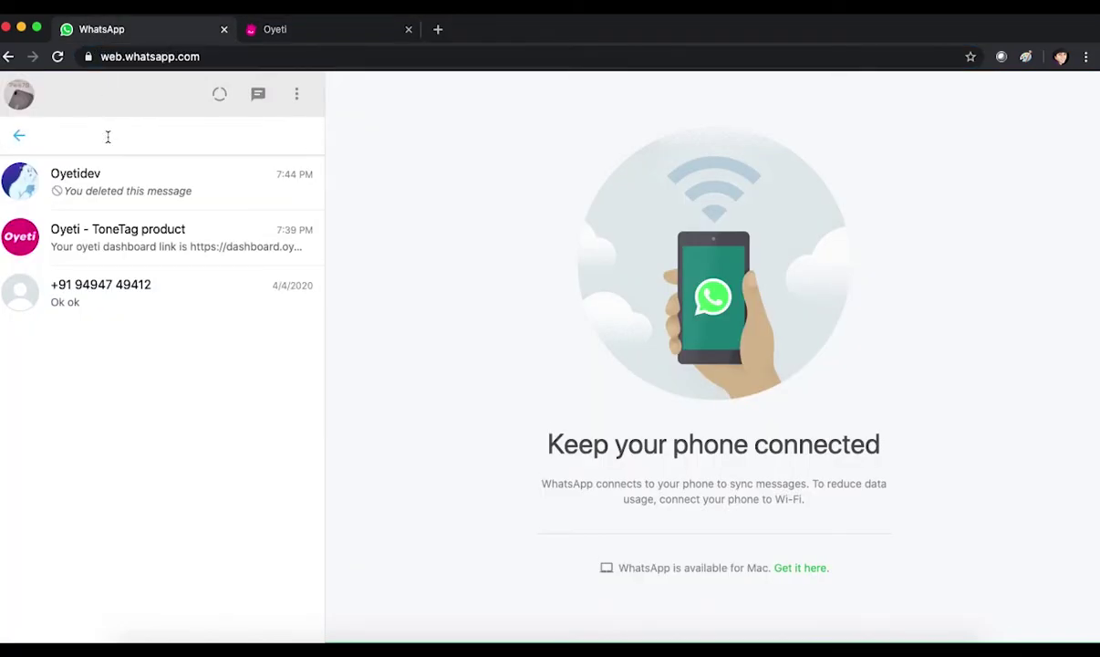
type("customer")
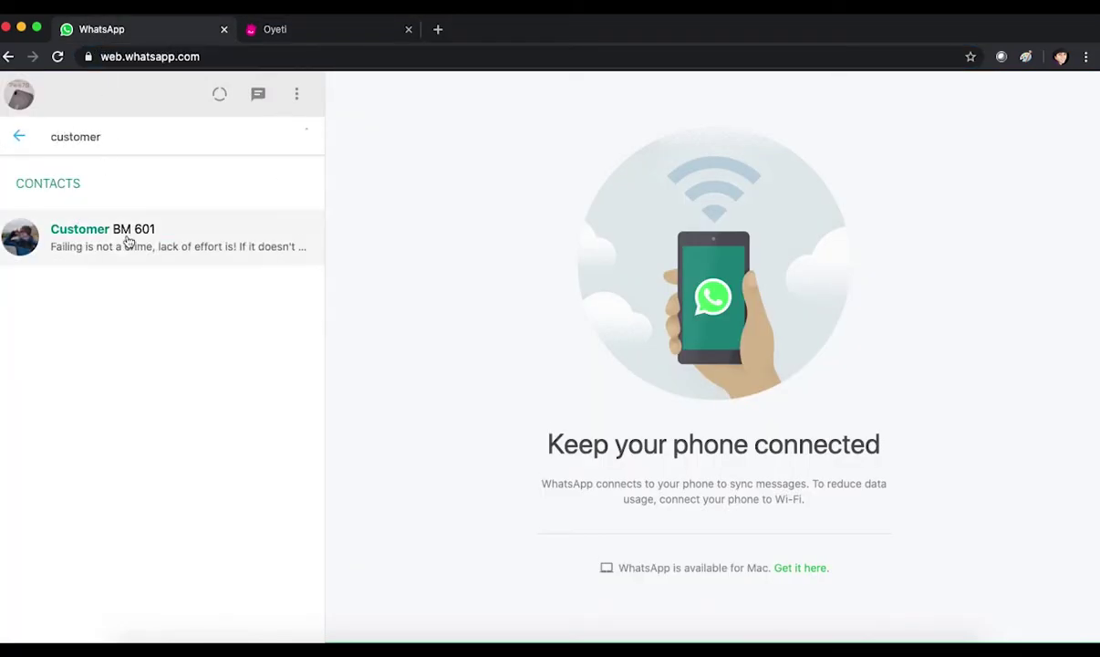
left_click(125, 239)
key("Return")
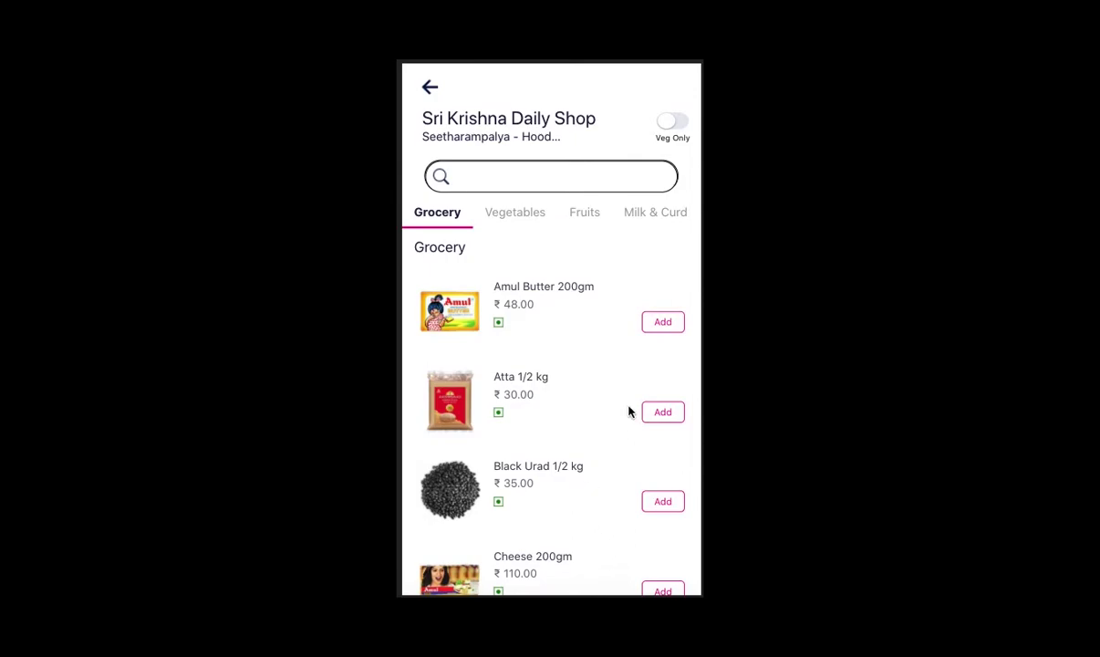
Step: Add Fresh Cream 200gm, Frozen Peas 1/2 kg and 1kg, then place a home-delivery order (₹207.00)
scroll(578, 396, "down", 2)
scroll(578, 396, "down", 4)
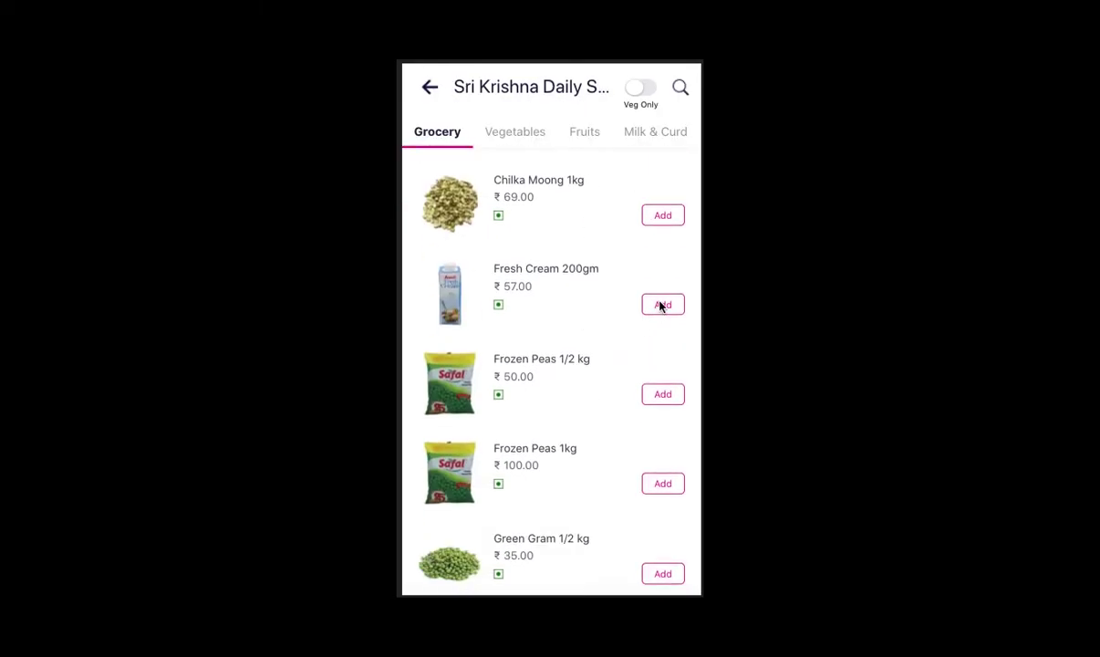
left_click(663, 304)
left_click(666, 394)
left_click(662, 483)
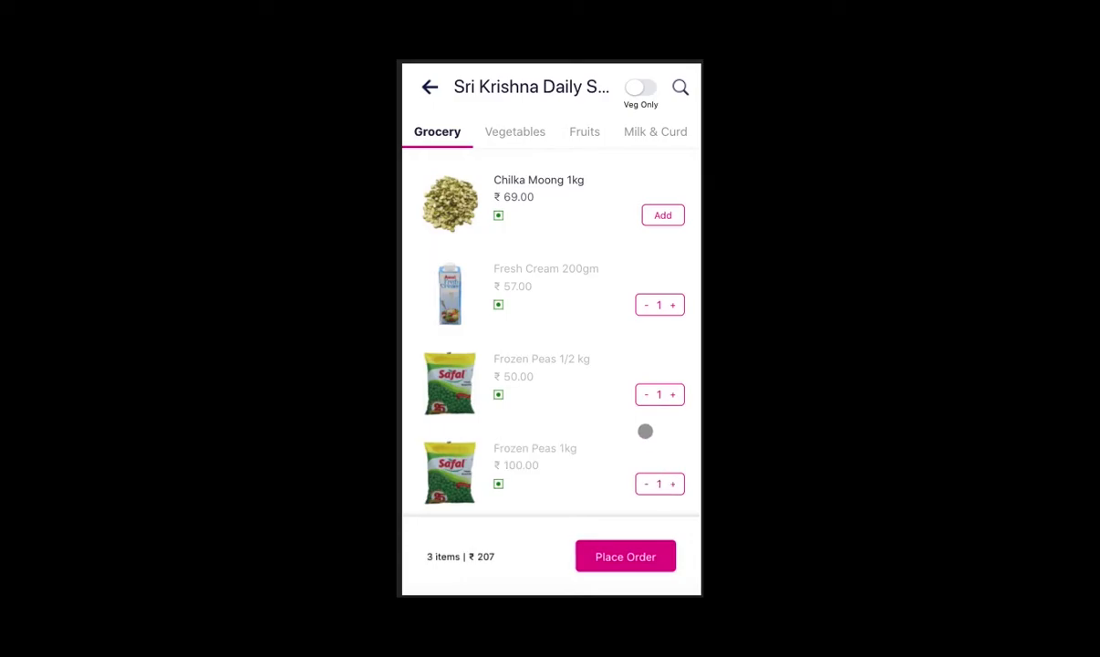
scroll(644, 432, "down", 2)
left_click(626, 556)
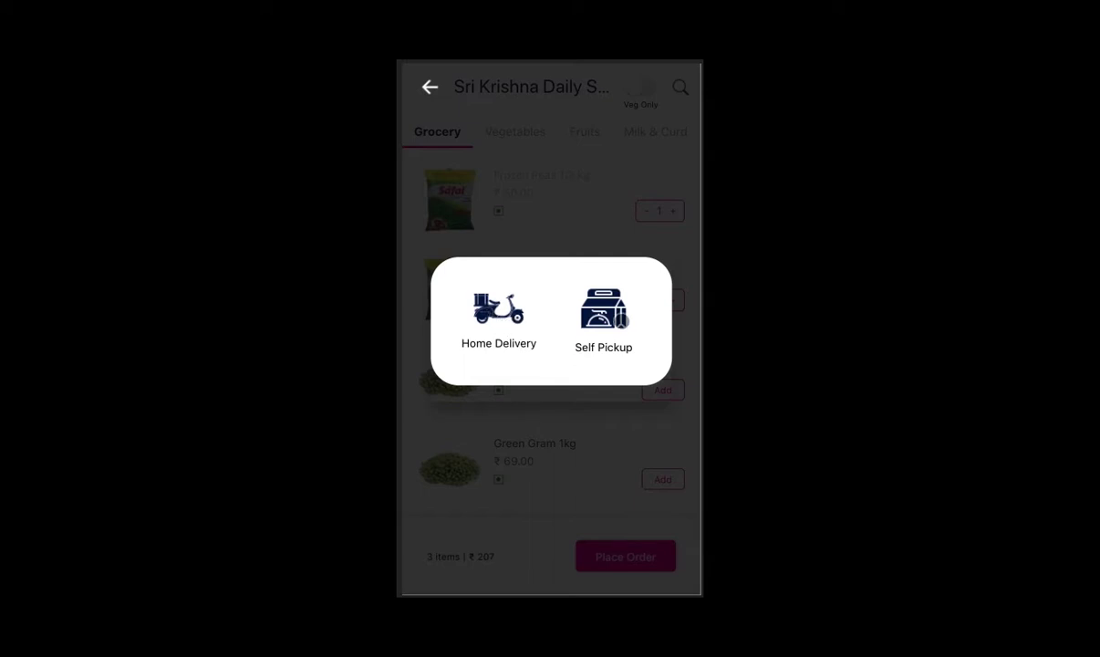
left_click(498, 315)
scroll(510, 315, "down", 3)
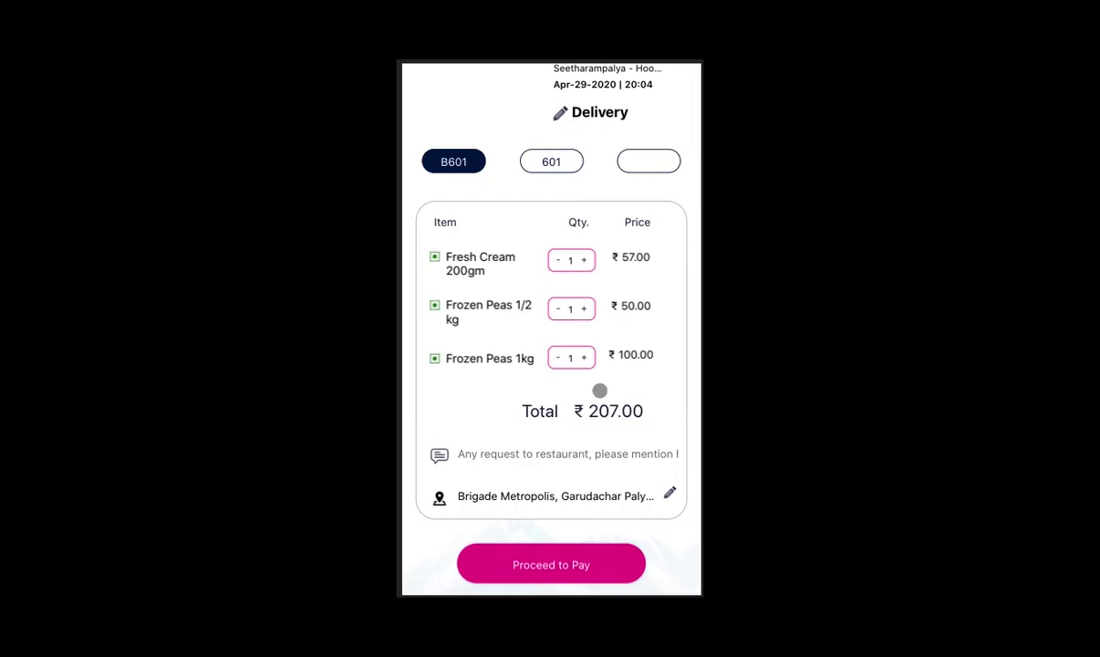
Step: Switch the order's delivery address to the saved B601 address card
left_click(667, 493)
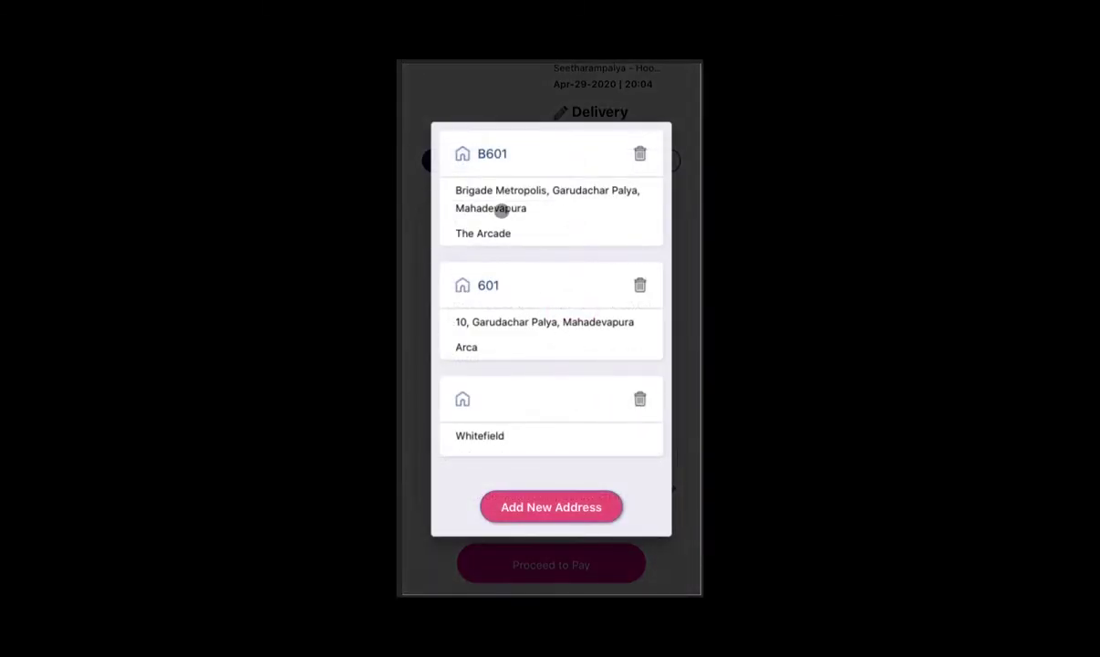
left_click(497, 205)
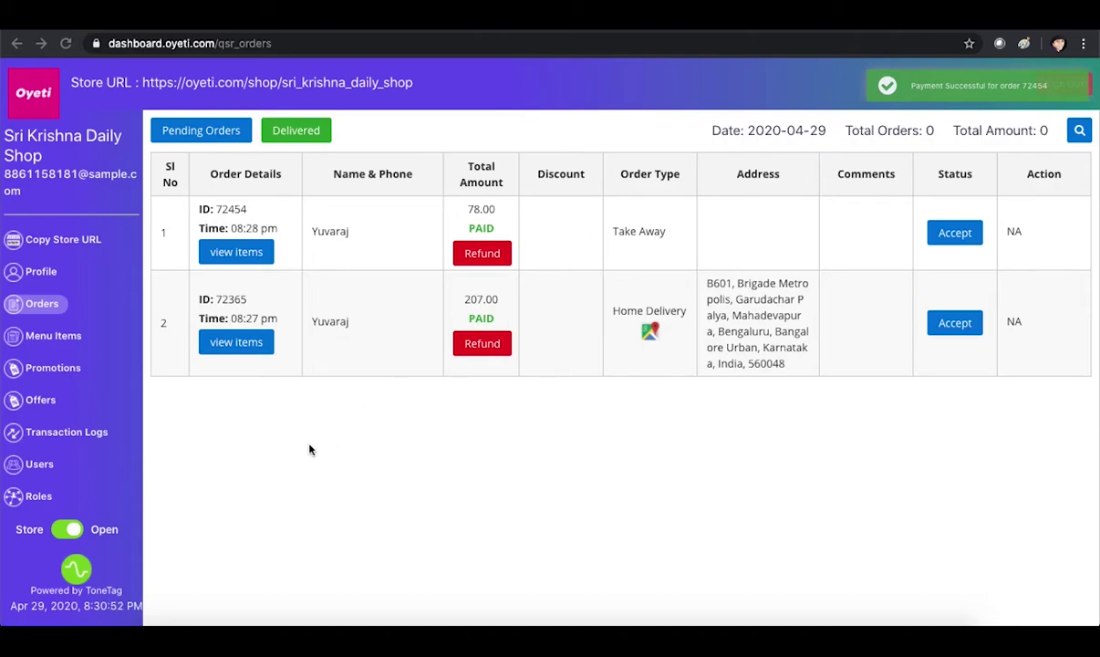
left_click(235, 350)
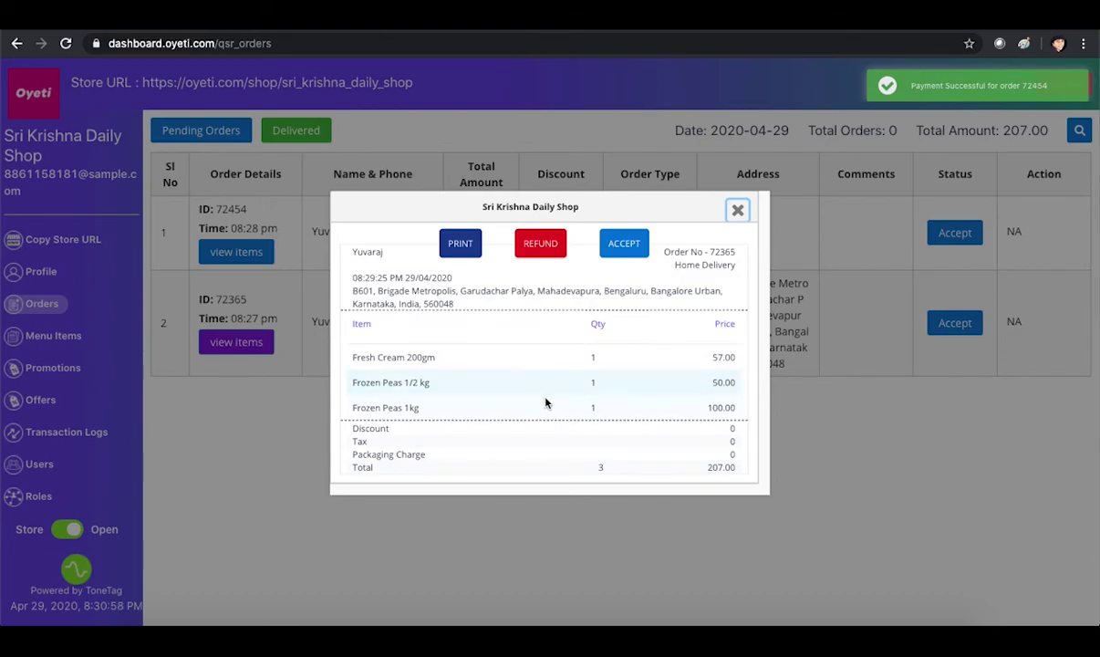
left_click_drag(352, 296, 473, 303)
left_click_drag(674, 265, 676, 263)
left_click(737, 210)
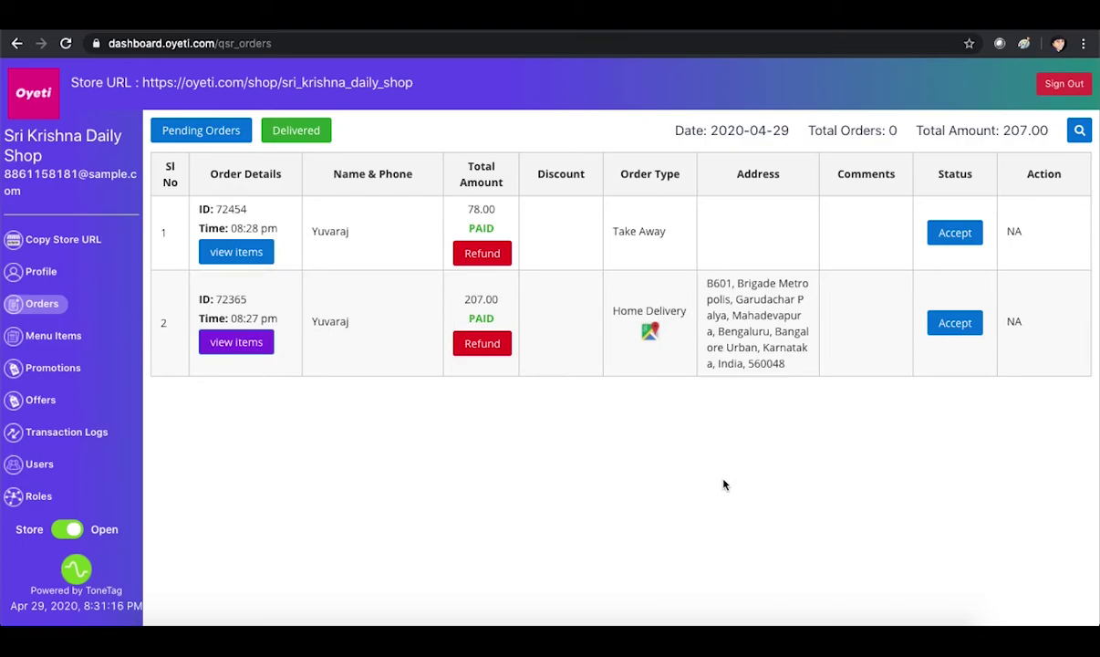
Step: Accept order 72365 with 15-minute preparation, notify the customer it's ready, and mark it delivered
left_click(946, 326)
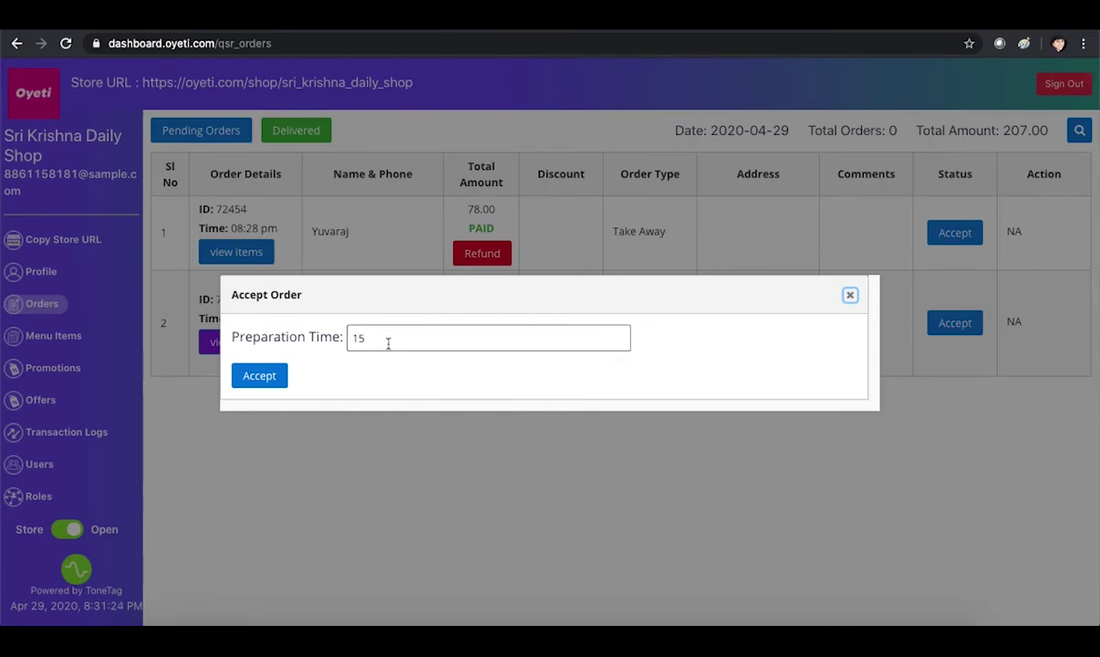
left_click(254, 379)
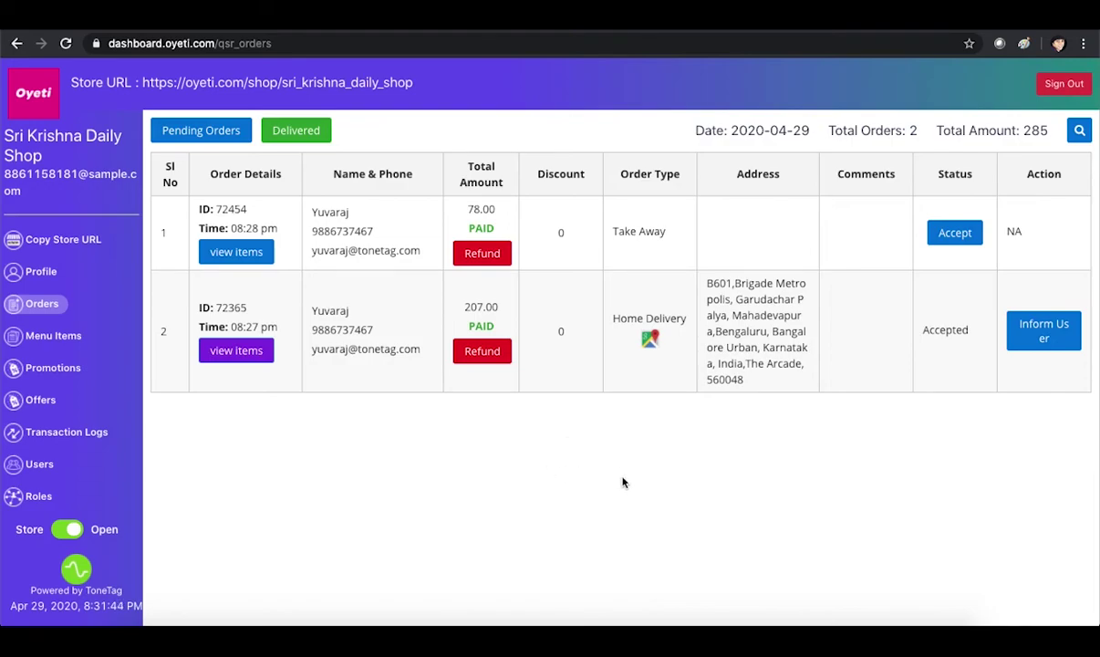
left_click(1054, 336)
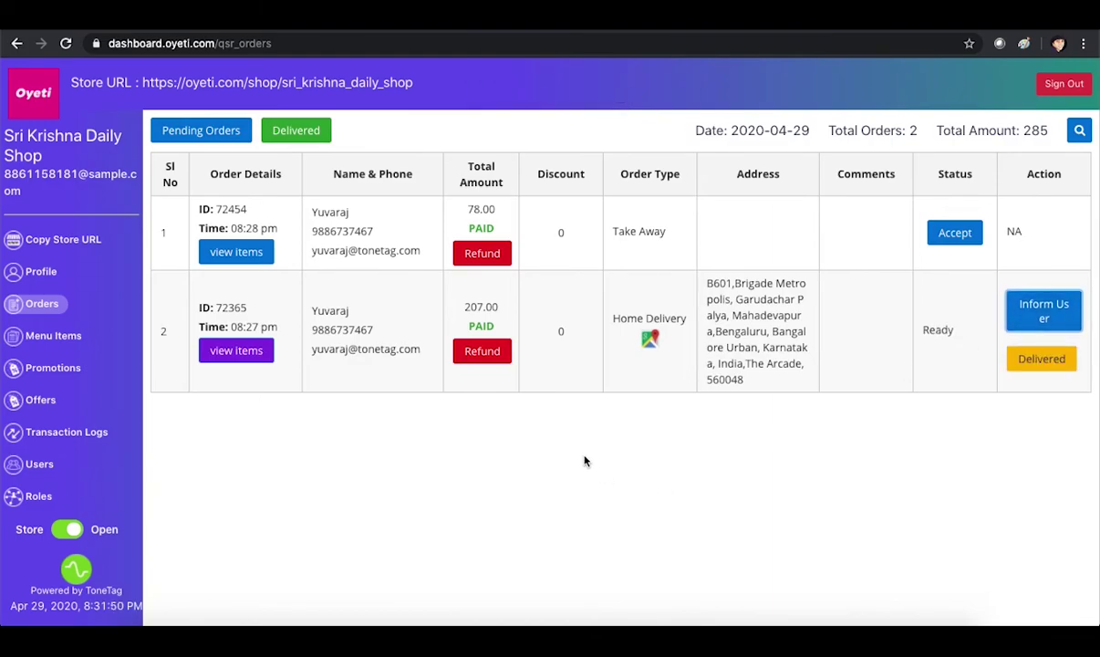
left_click(1013, 368)
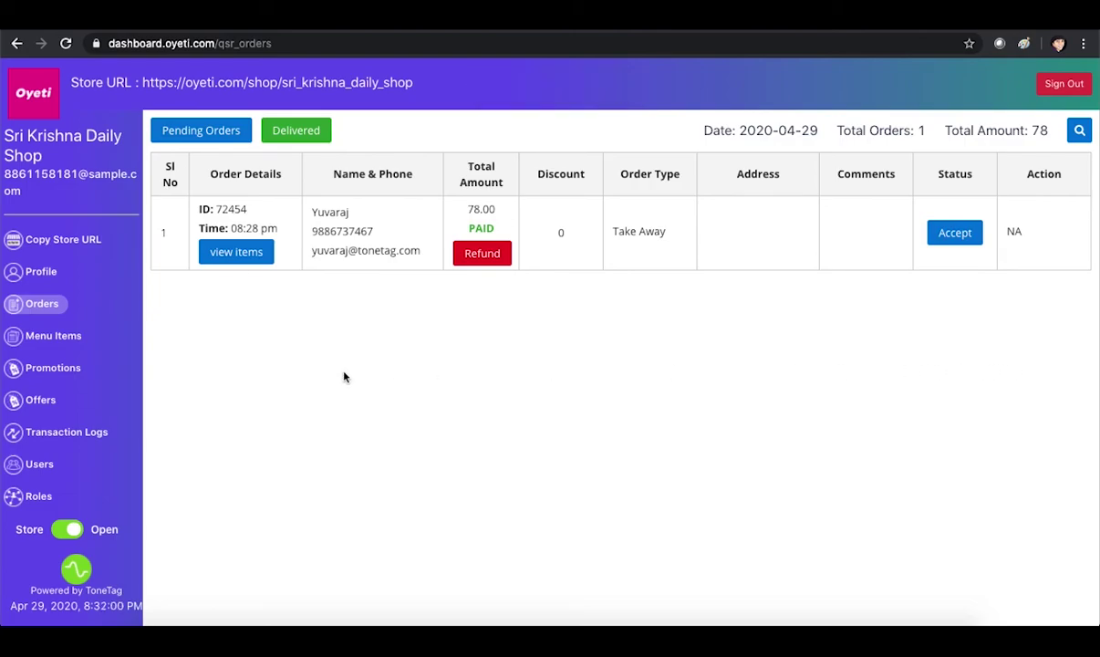
Step: Show take-away order 72454's items, highlighting its Take Away type and Amul Butter 200gm line
left_click(224, 255)
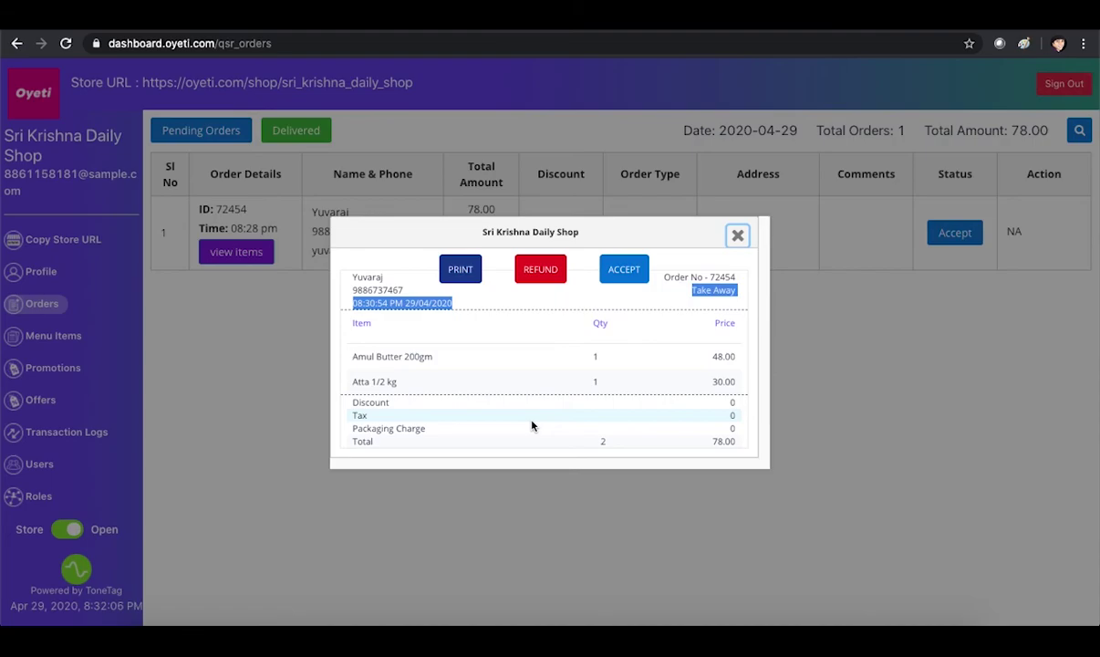
triple_click(698, 290)
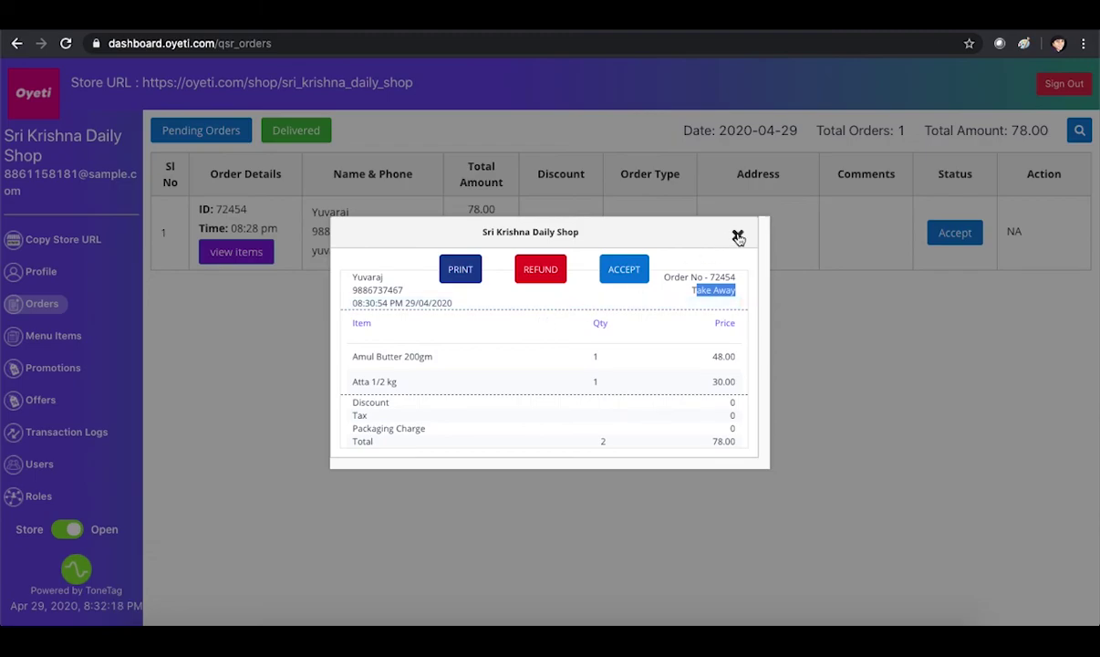
left_click_drag(349, 356, 415, 384)
Step: Accept order 72454 with a 20-minute preparation time and SMS the customer it's ready
left_click(415, 384)
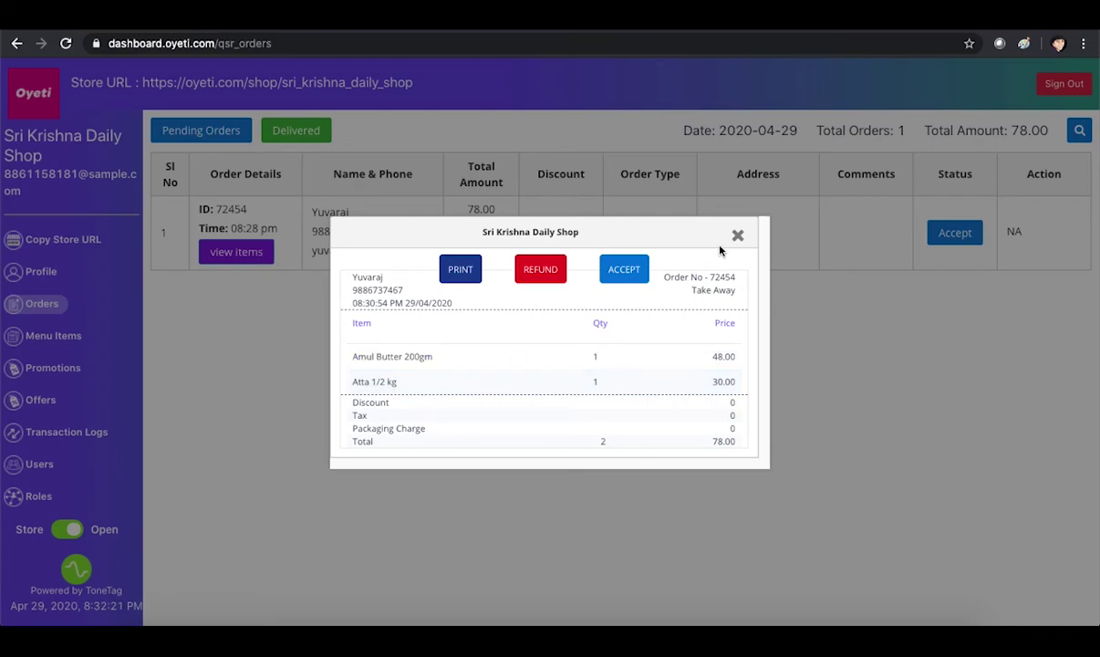
left_click(626, 274)
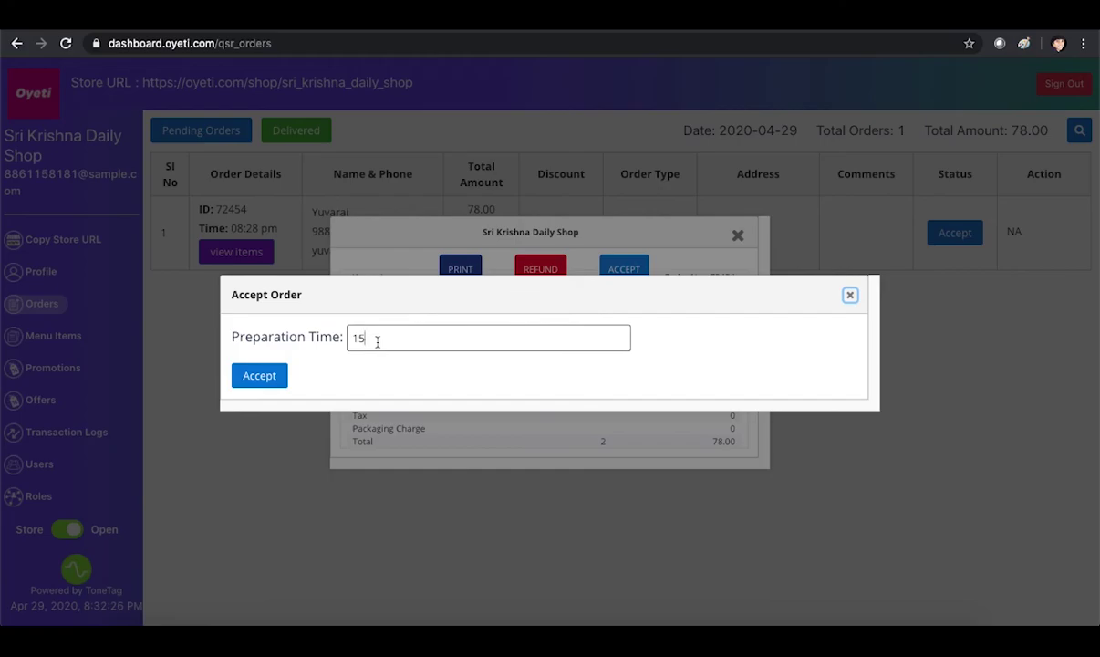
left_click_drag(375, 340, 339, 337)
type("20")
left_click(264, 373)
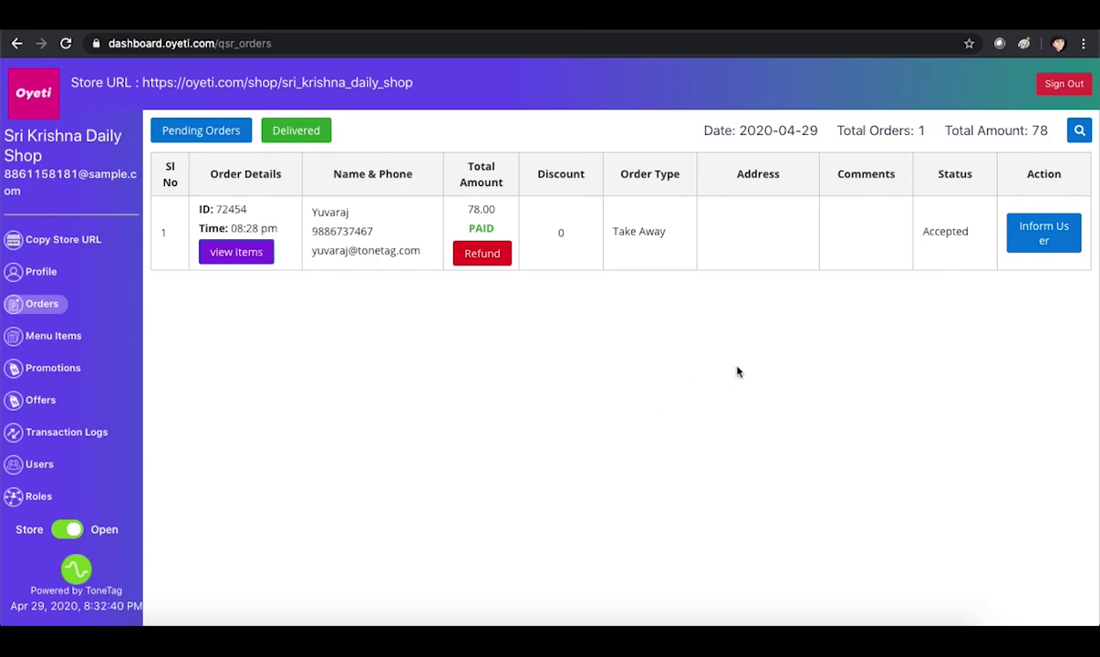
left_click(1039, 240)
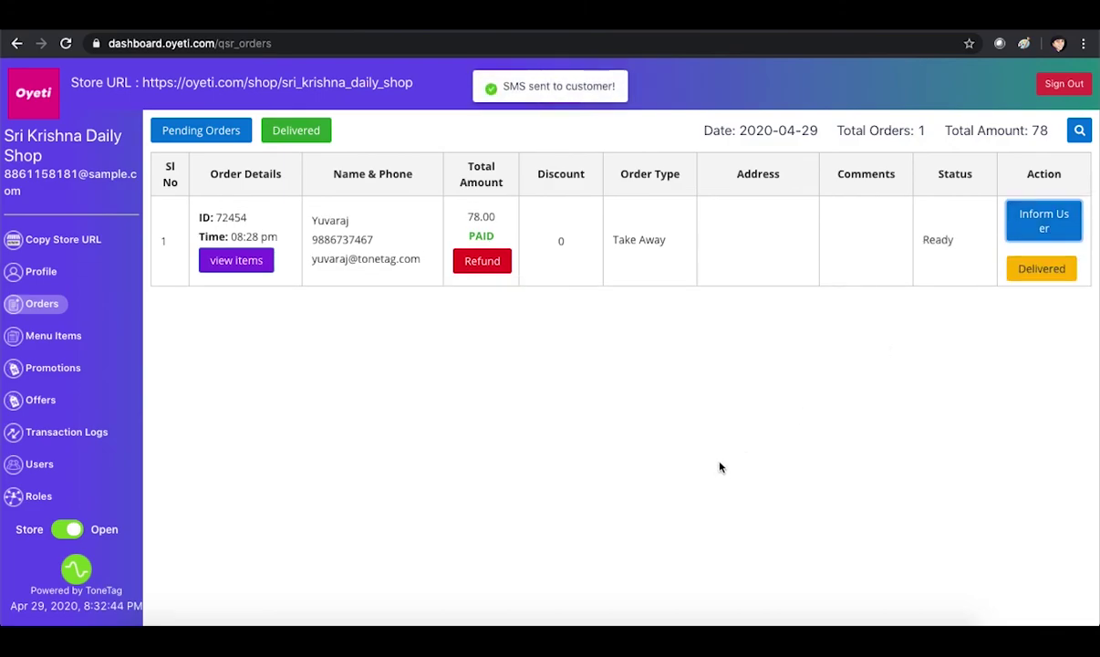